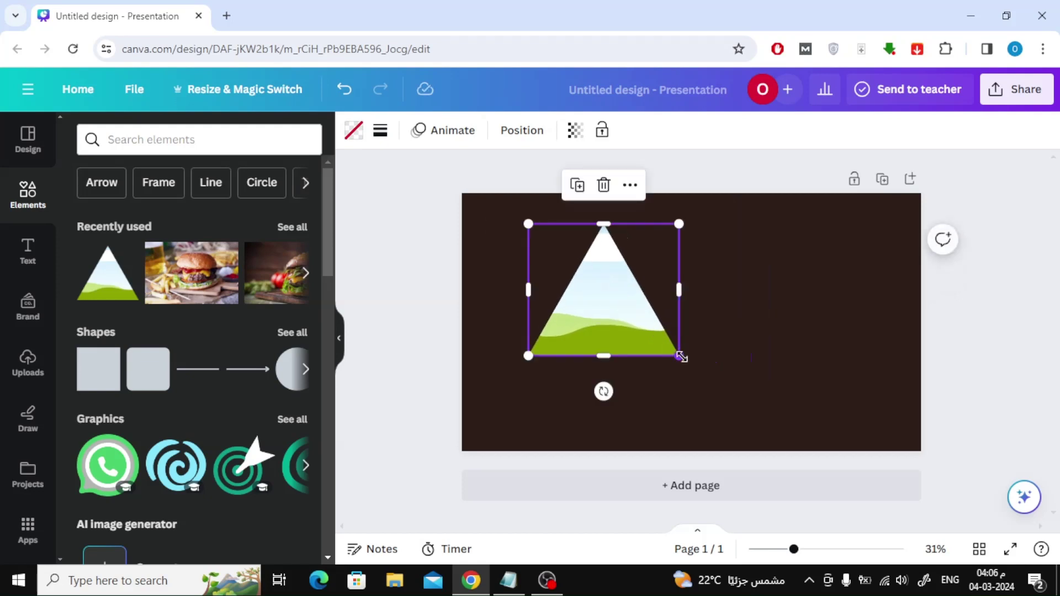
# Shrink the triangle frame and place an upside-down duplicate beside it, leaving a narrow diagonal gap.
pyautogui.moveTo(681, 356); pyautogui.dragTo(634, 317)
pyautogui.click(553, 186)
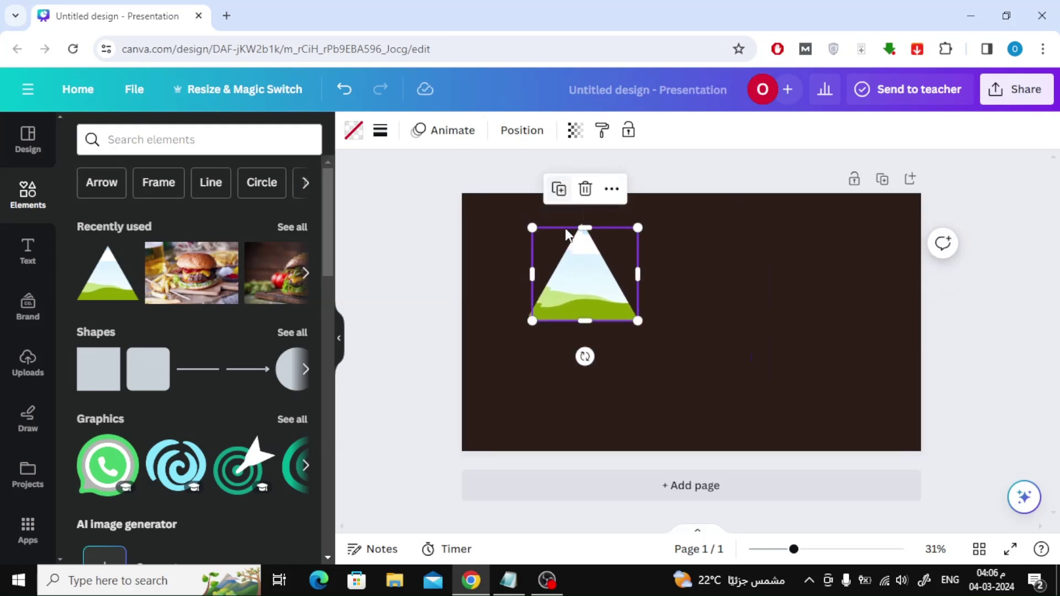
pyautogui.moveTo(583, 277); pyautogui.dragTo(678, 292)
pyautogui.moveTo(679, 368); pyautogui.dragTo(684, 200)
pyautogui.moveTo(697, 270); pyautogui.dragTo(656, 262)
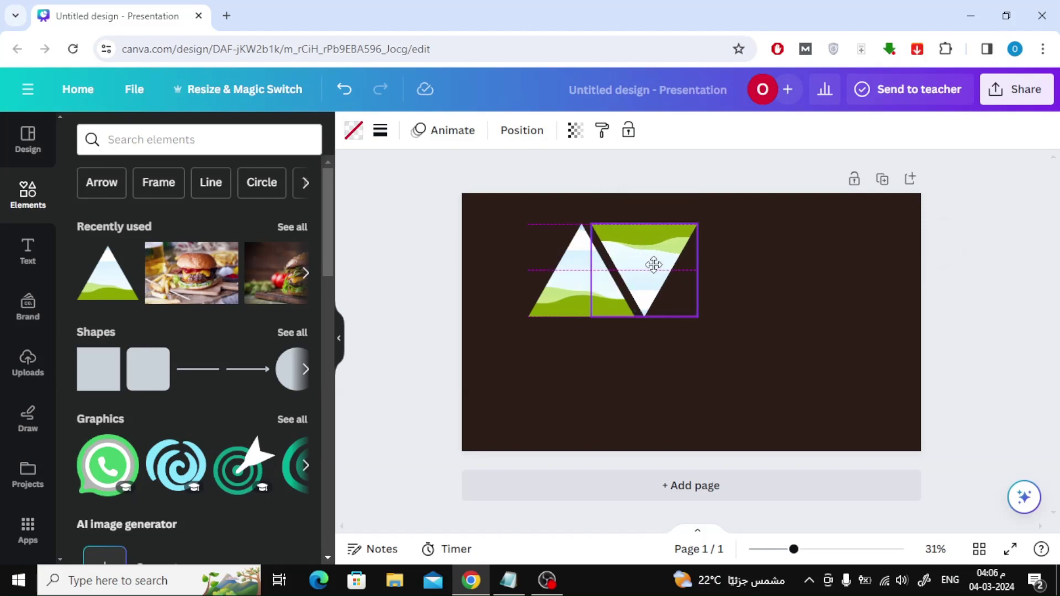
# Duplicate the upright and inverted frames to complete a row of five alternating triangles, centered horizontally on the page.
pyautogui.click(553, 301)
pyautogui.moveTo(572, 272); pyautogui.dragTo(830, 275)
pyautogui.click(645, 253)
pyautogui.click(618, 187)
pyautogui.click(695, 273)
pyautogui.hotkey('ctrl', 'd')
pyautogui.moveTo(510, 222); pyautogui.dragTo(846, 294)
pyautogui.moveTo(844, 287); pyautogui.dragTo(828, 283)
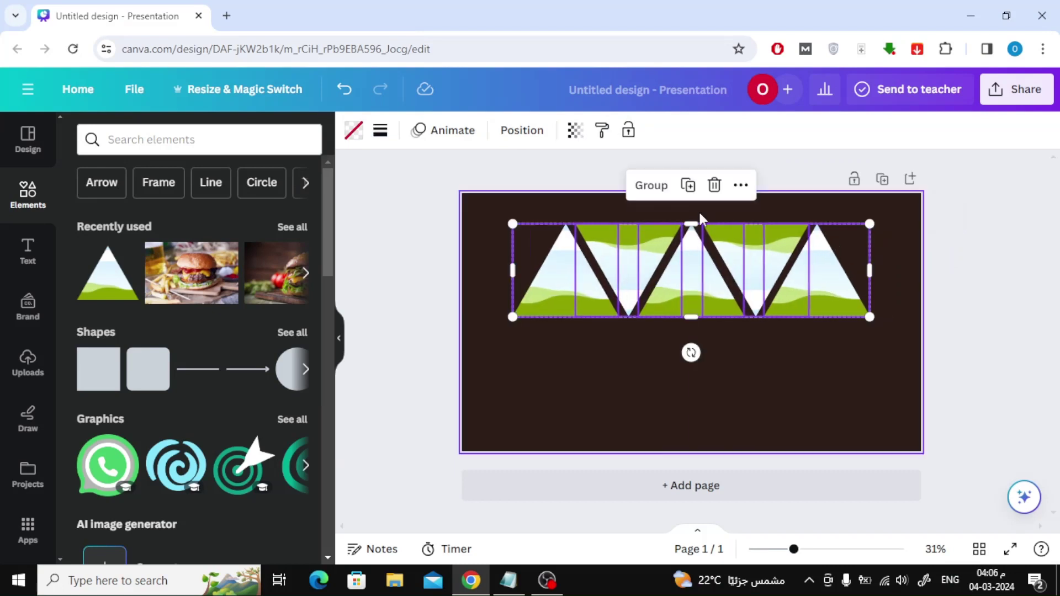
# Group the five-triangle row and place an upside-down duplicate of it directly beneath, leaving a narrow gap.
pyautogui.click(652, 185)
pyautogui.click(694, 187)
pyautogui.moveTo(698, 279); pyautogui.dragTo(690, 379)
pyautogui.moveTo(690, 460); pyautogui.dragTo(691, 300)
pyautogui.moveTo(692, 377); pyautogui.dragTo(692, 367)
pyautogui.click(893, 244)
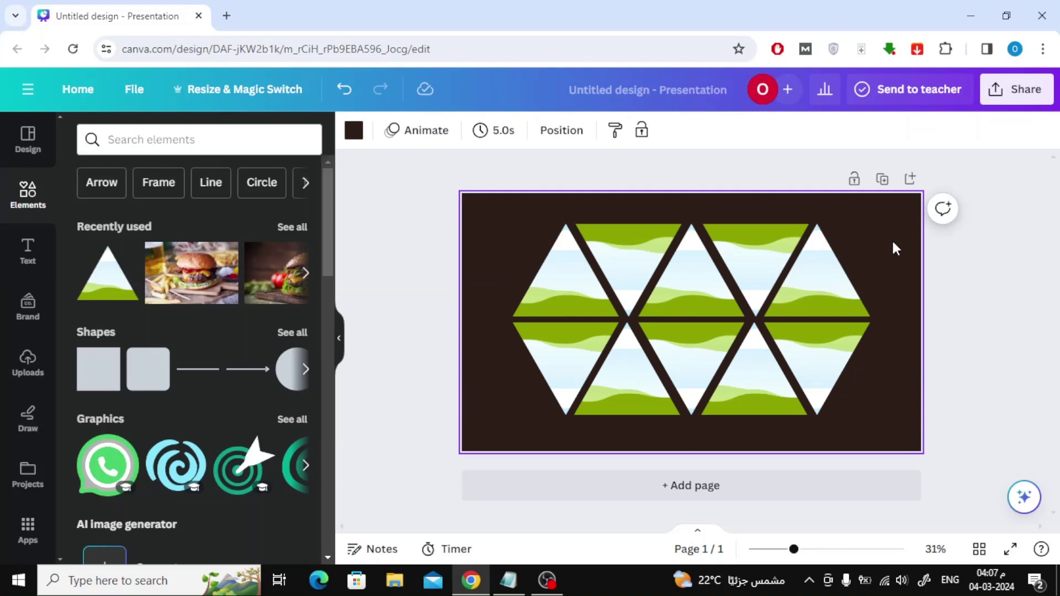
# Fill the first upper-row triangle with the burger photo and enlarge its crop to span the whole triangle grid.
pyautogui.click(162, 289)
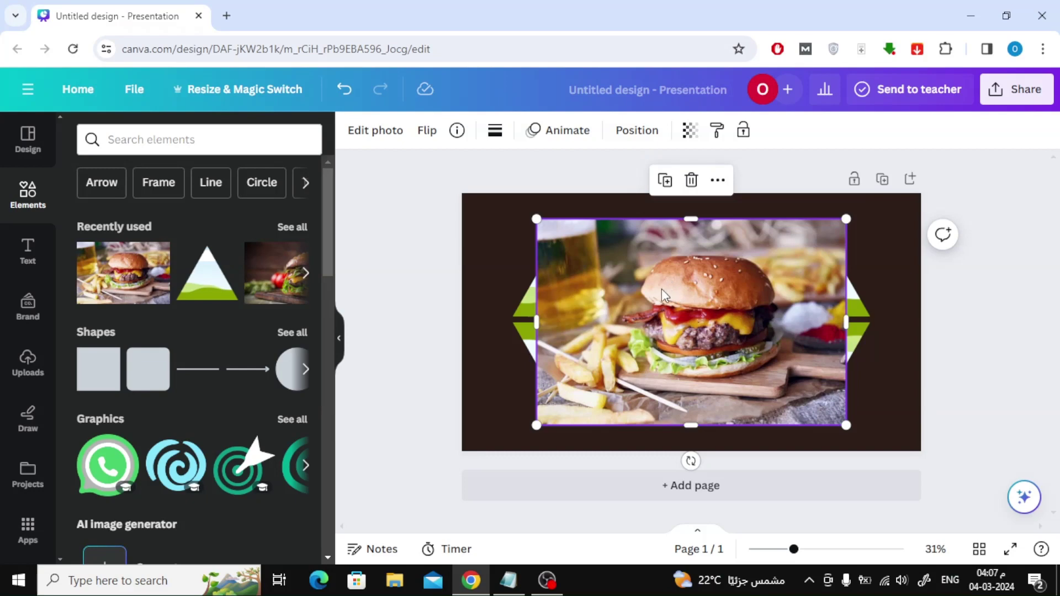
pyautogui.moveTo(662, 289); pyautogui.dragTo(569, 280)
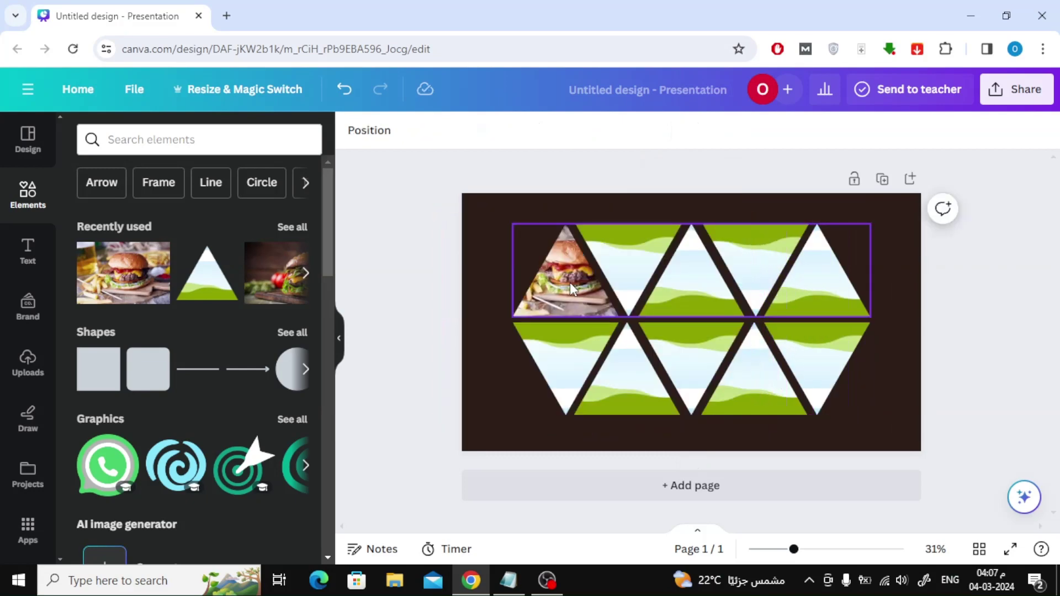
pyautogui.click(570, 281)
pyautogui.doubleClick(570, 280)
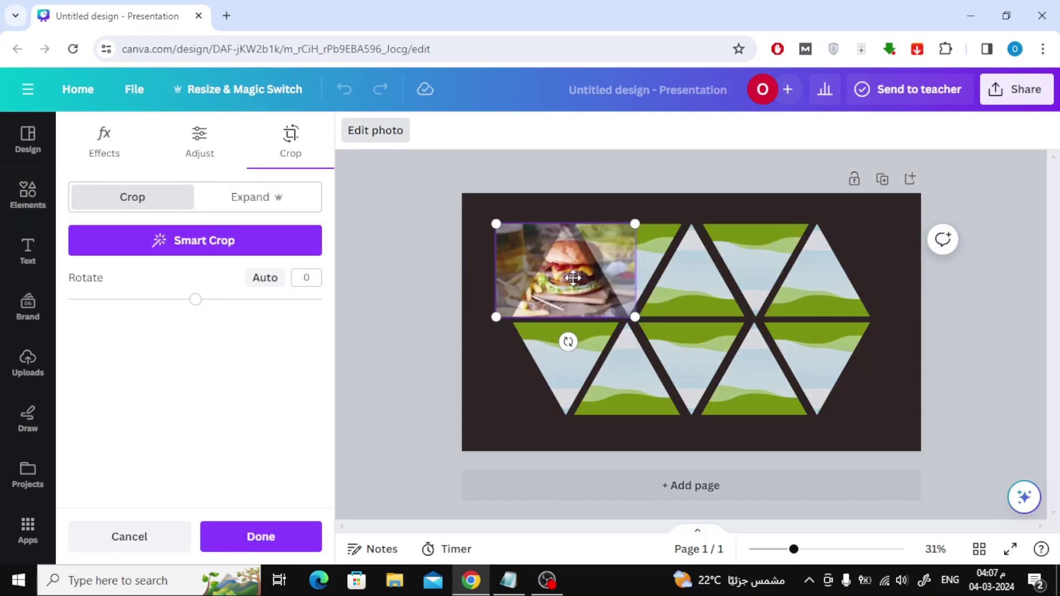
pyautogui.moveTo(573, 278); pyautogui.dragTo(609, 277)
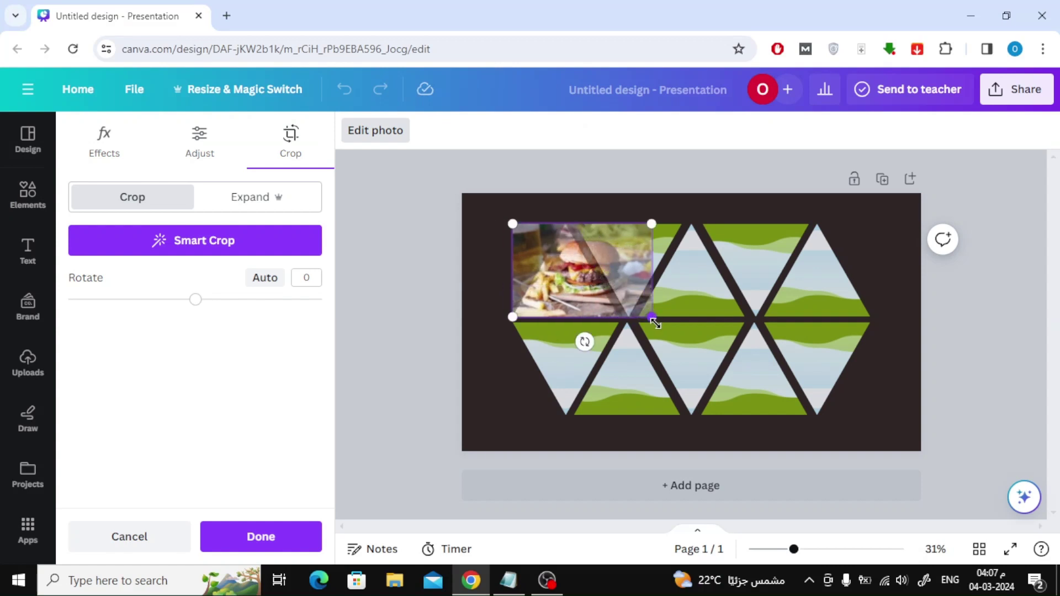
pyautogui.moveTo(653, 320); pyautogui.dragTo(889, 437)
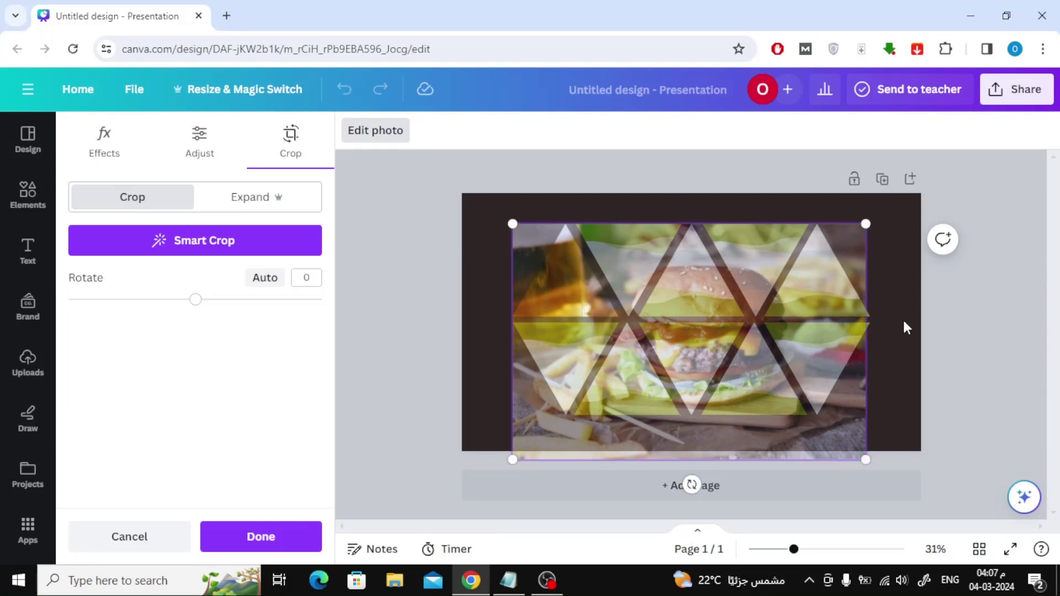
pyautogui.click(904, 289)
pyautogui.click(895, 264)
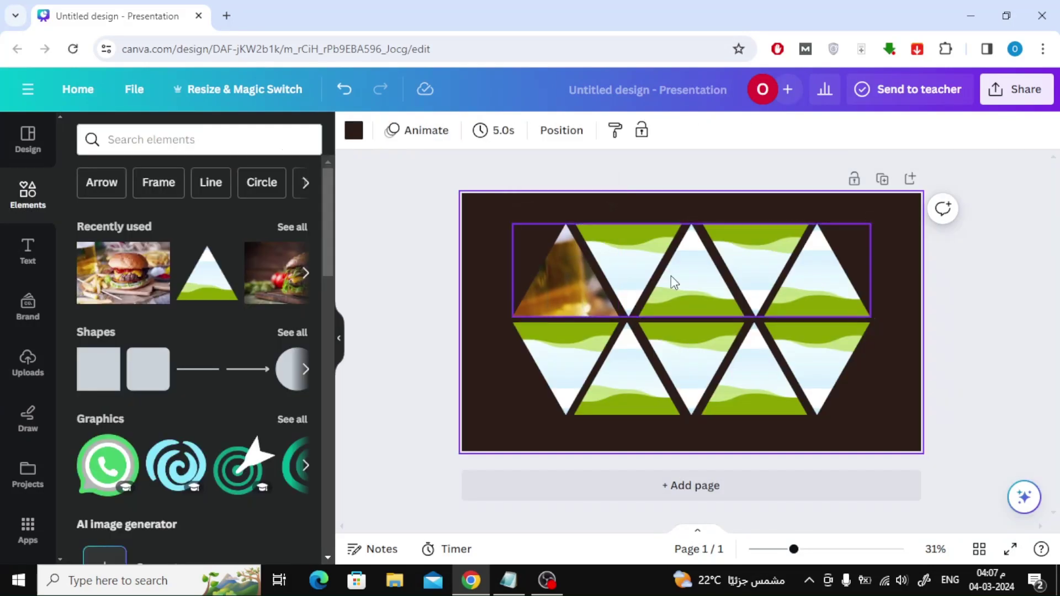
# Select both triangle rows and enlarge them together from the page's upper-left corner until they span the full page width.
pyautogui.moveTo(512, 212); pyautogui.dragTo(890, 419)
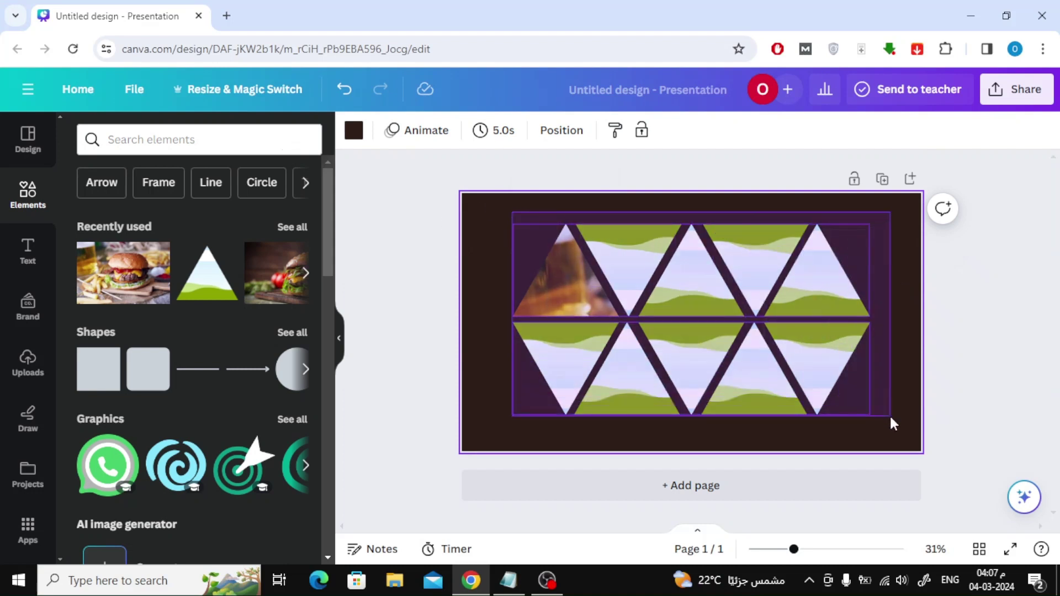
pyautogui.moveTo(834, 379); pyautogui.dragTo(806, 356)
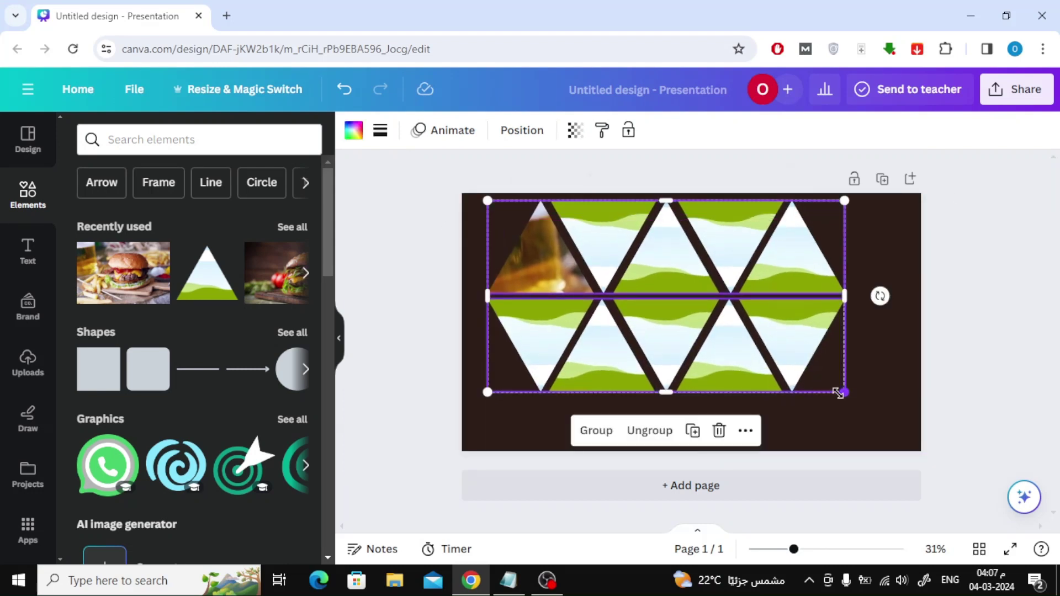
pyautogui.moveTo(854, 401); pyautogui.dragTo(896, 435)
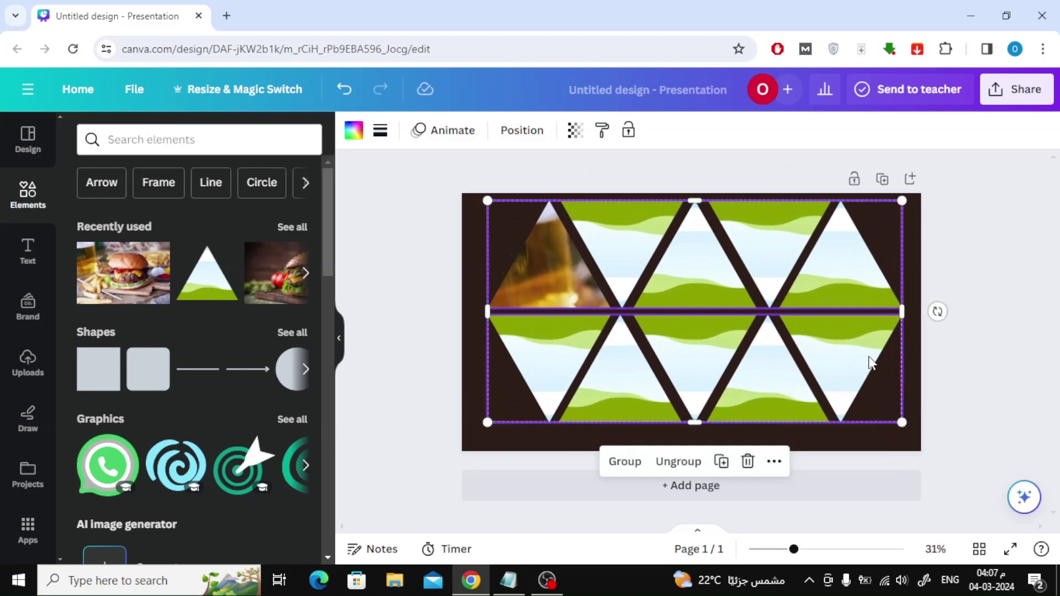
pyautogui.moveTo(869, 356); pyautogui.dragTo(840, 354)
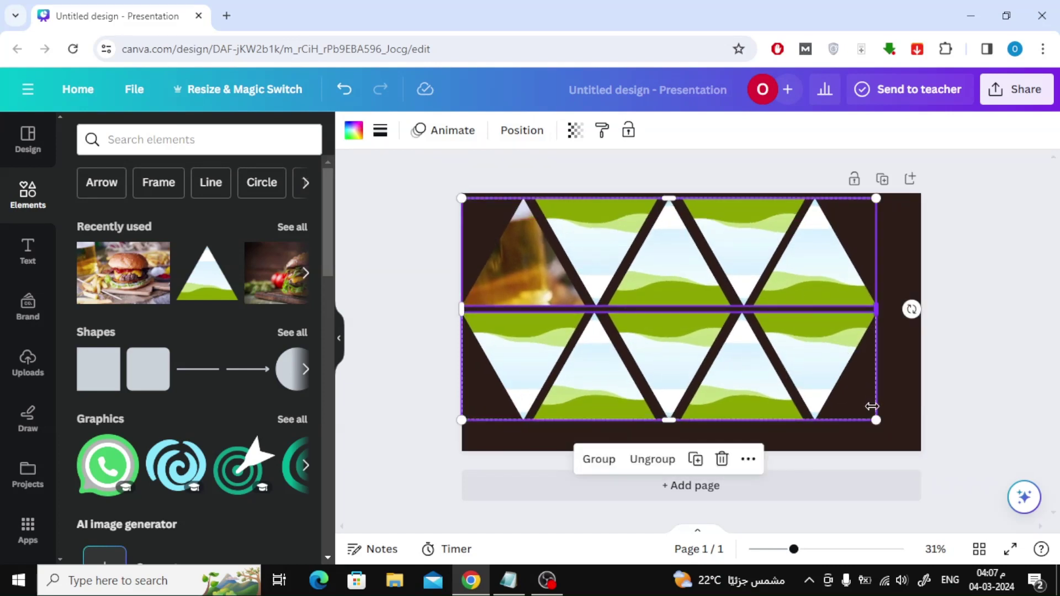
pyautogui.moveTo(876, 418); pyautogui.dragTo(917, 448)
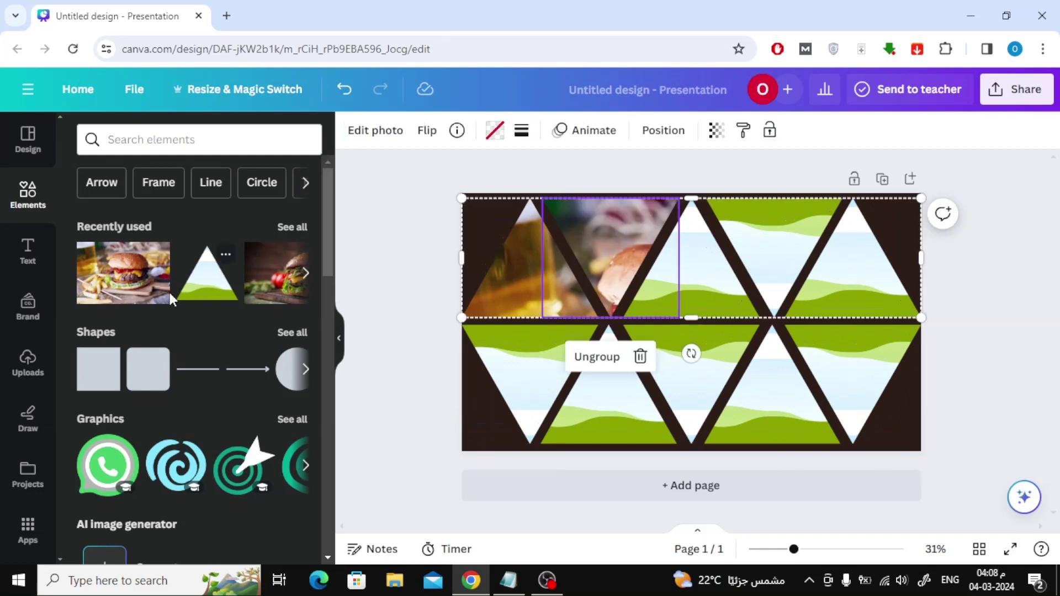
# Put the burger photo into the first upper-row triangle again and enlarge its crop to the full page width.
pyautogui.click(122, 282)
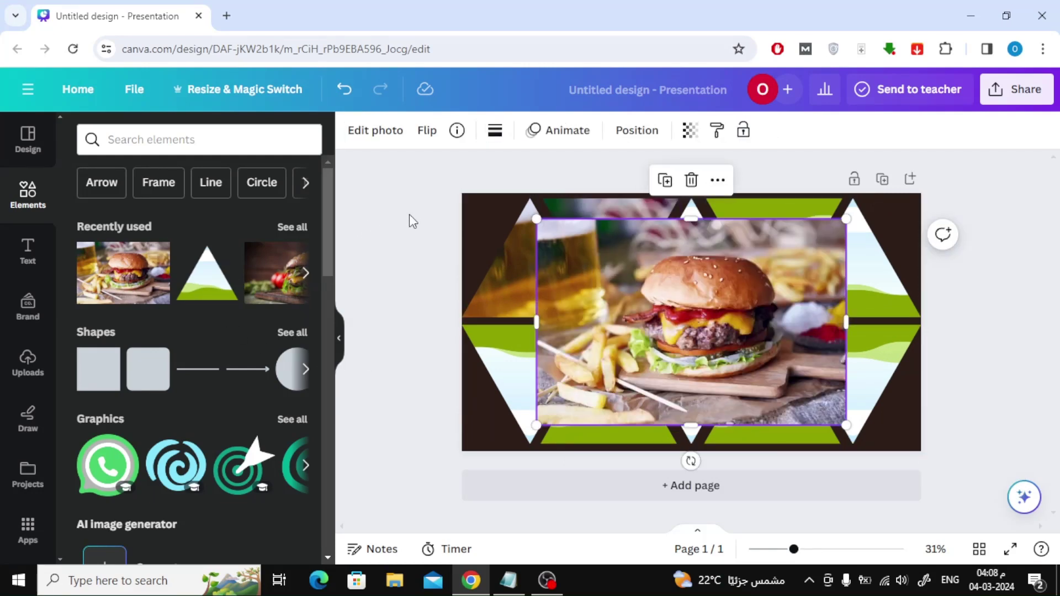
pyautogui.moveTo(648, 306); pyautogui.dragTo(594, 272)
pyautogui.doubleClick(537, 277)
pyautogui.moveTo(640, 317); pyautogui.dragTo(852, 429)
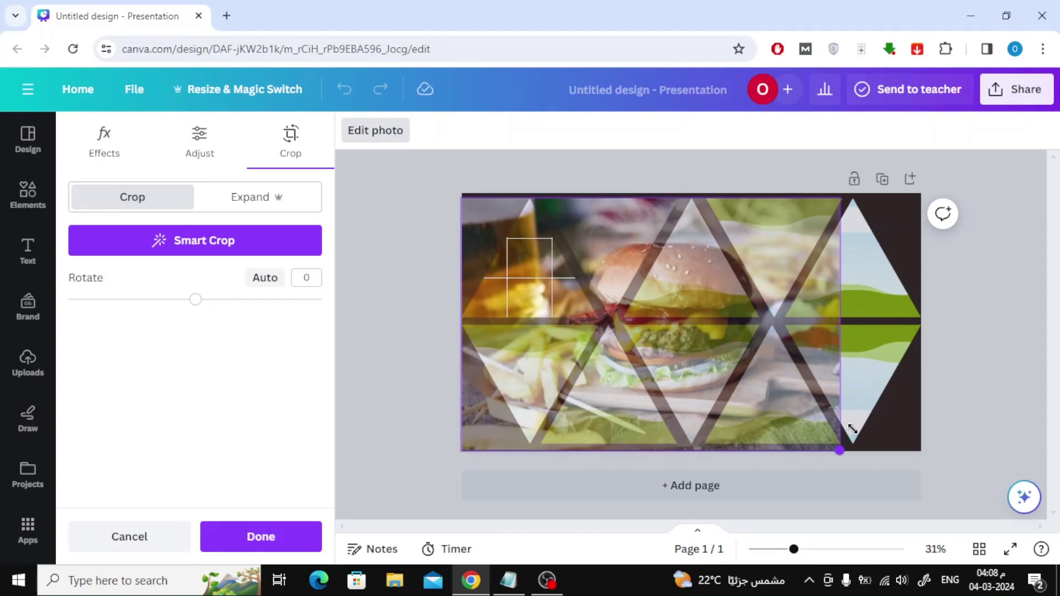
pyautogui.moveTo(852, 429); pyautogui.dragTo(948, 461)
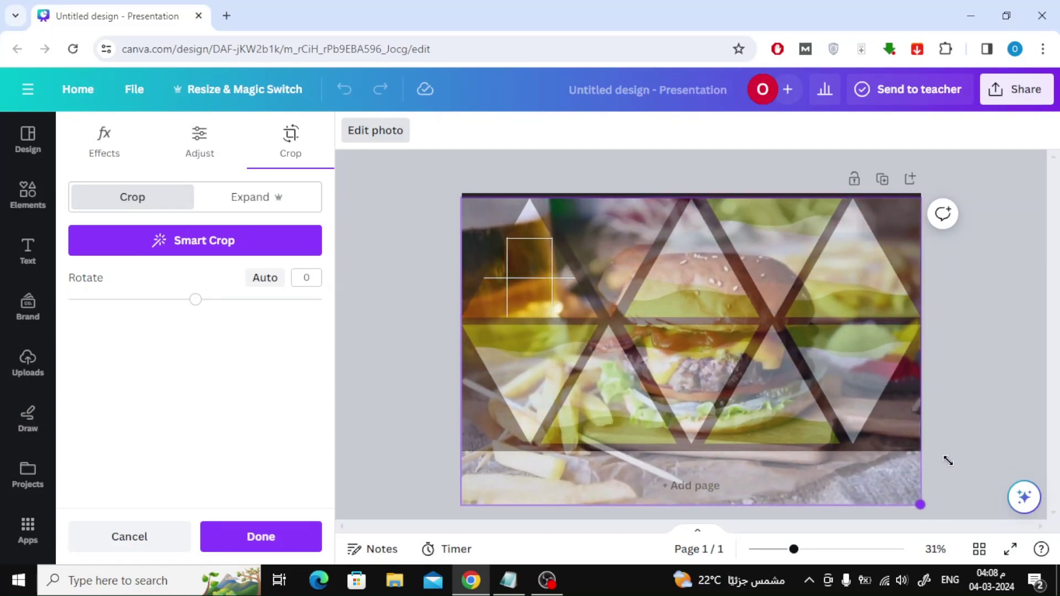
pyautogui.click(1004, 247)
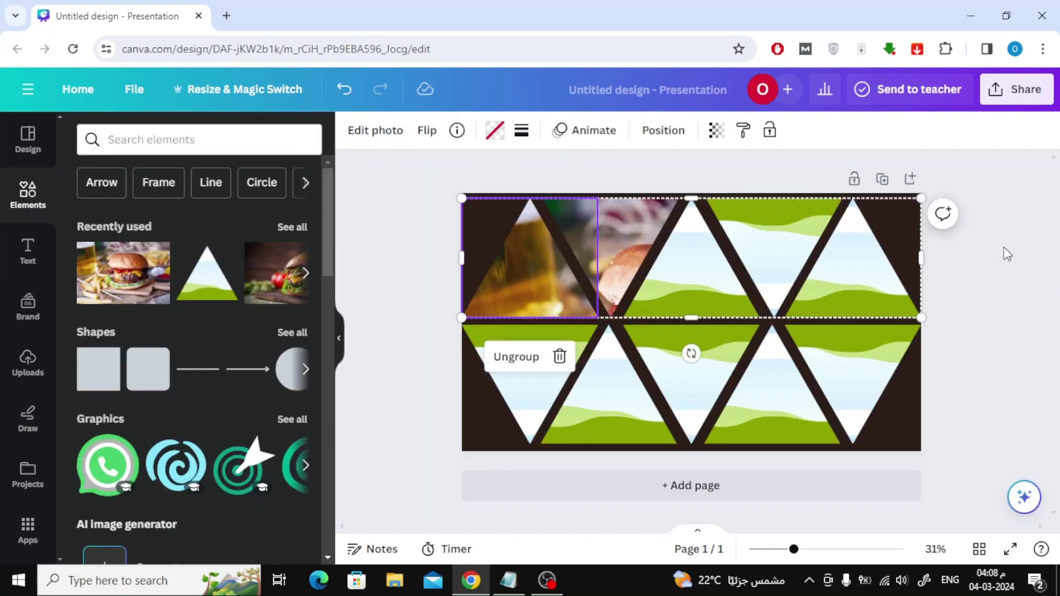
# Align the second upper-row triangle's photo crop with the page's upper-left corner and enlarge it to the full page width.
pyautogui.click(588, 209)
pyautogui.doubleClick(595, 214)
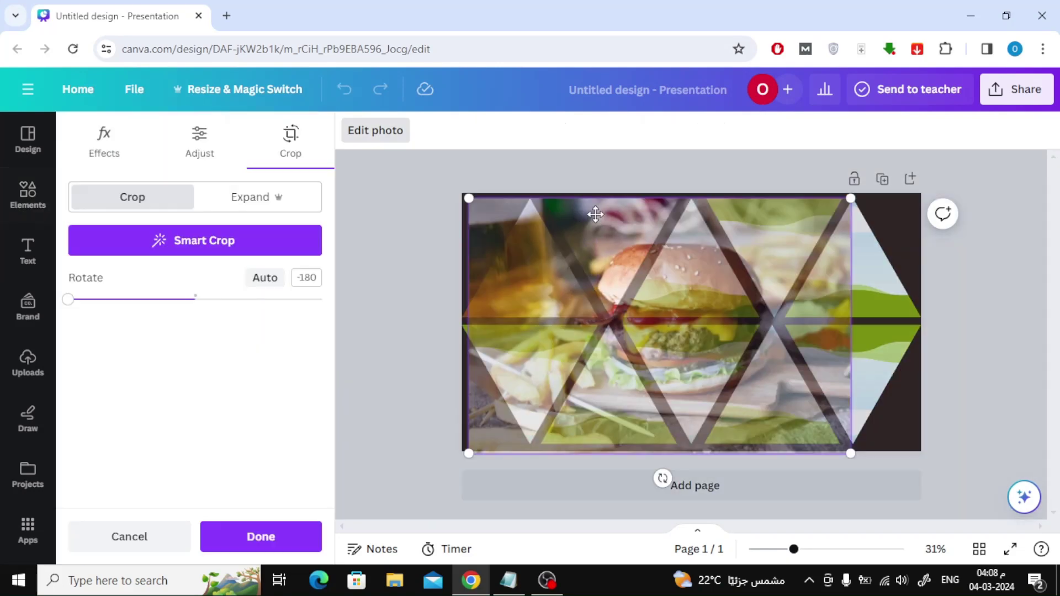
pyautogui.moveTo(618, 232); pyautogui.dragTo(605, 227)
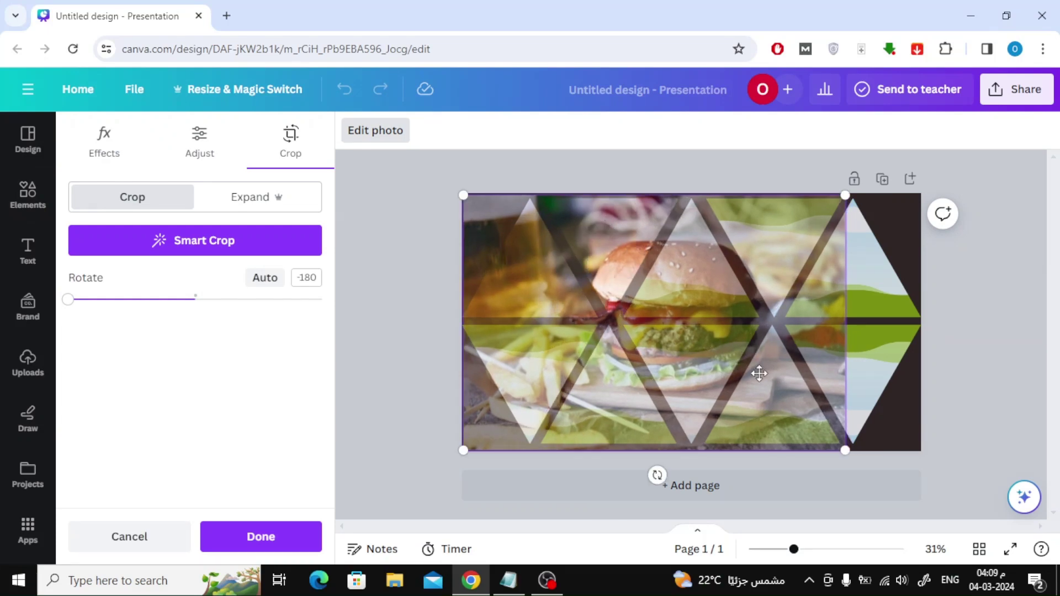
pyautogui.moveTo(842, 447); pyautogui.dragTo(933, 478)
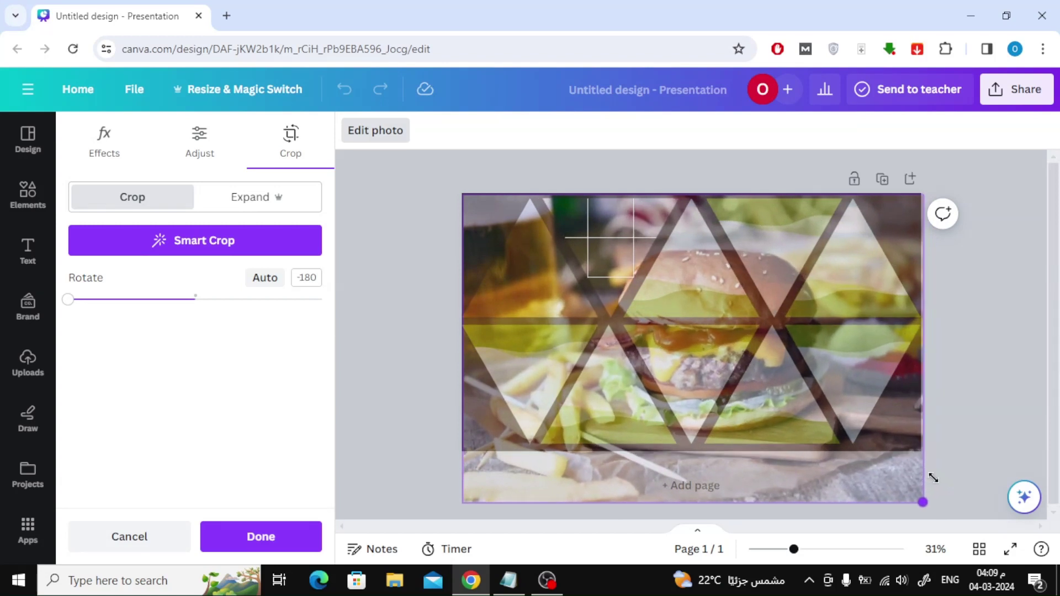
pyautogui.click(991, 303)
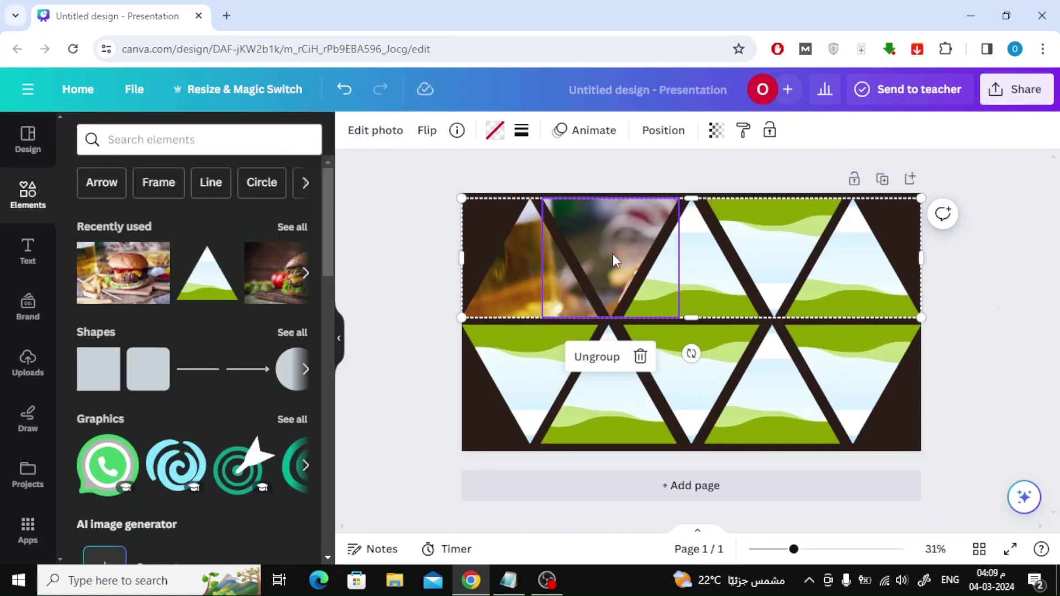
# Fill the third upper-row triangle with the burger photo and enlarge its crop to the full page width.
pyautogui.click(109, 284)
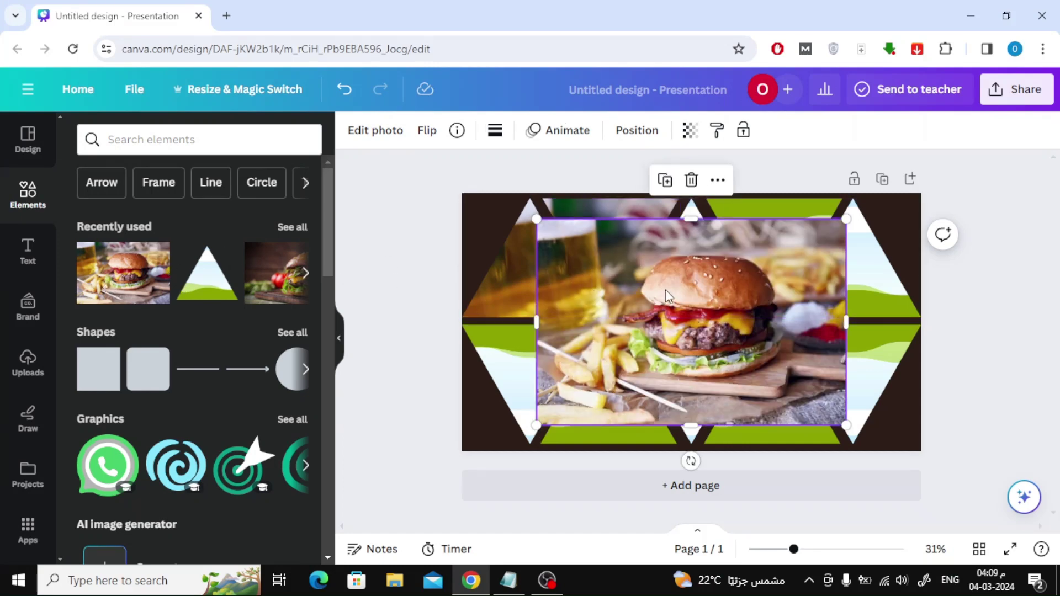
pyautogui.moveTo(664, 289); pyautogui.dragTo(696, 260)
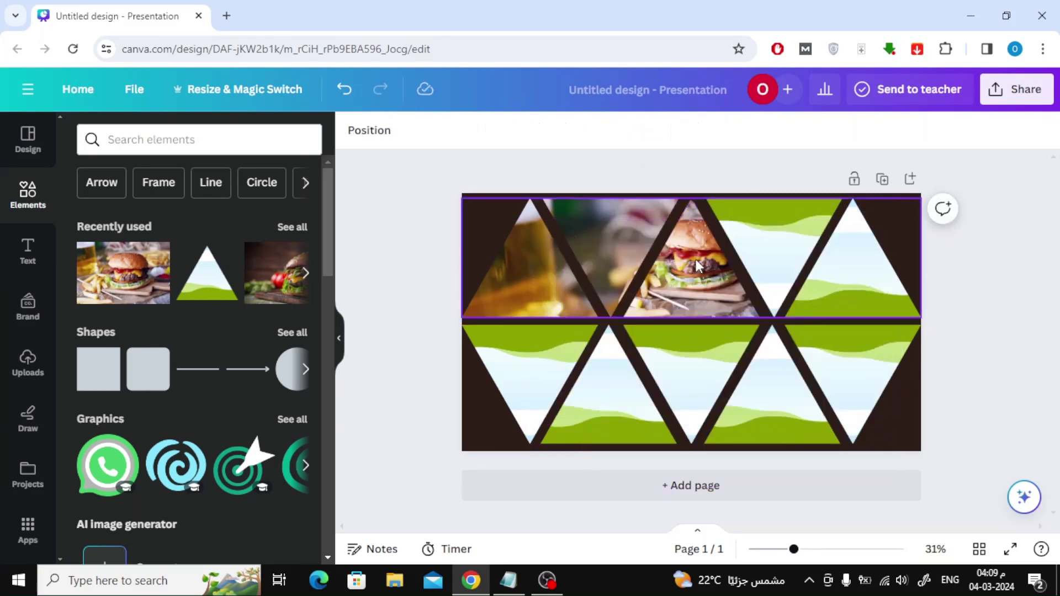
pyautogui.doubleClick(696, 259)
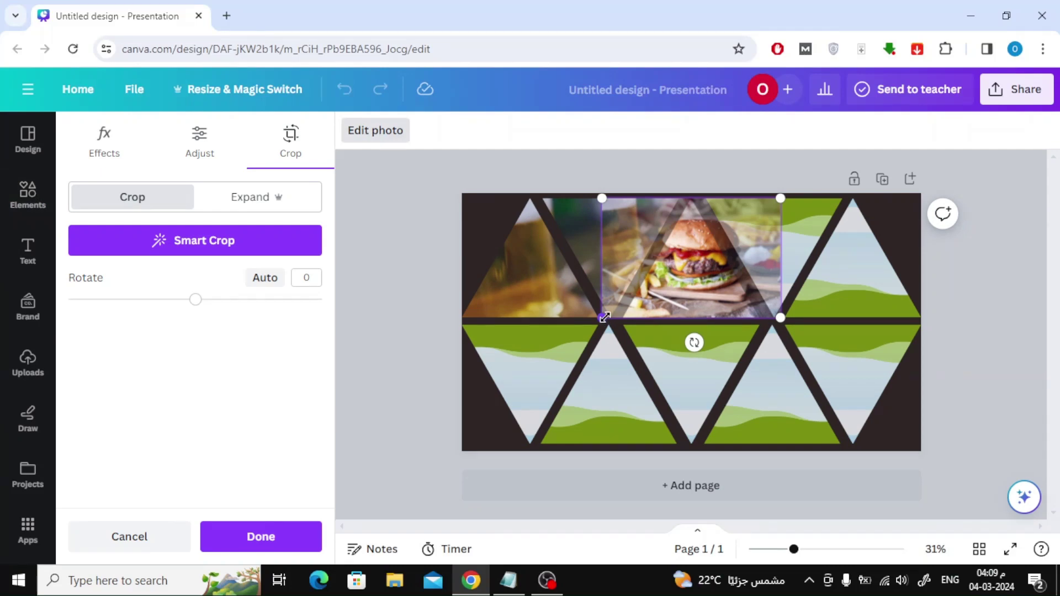
pyautogui.moveTo(605, 317); pyautogui.dragTo(454, 387)
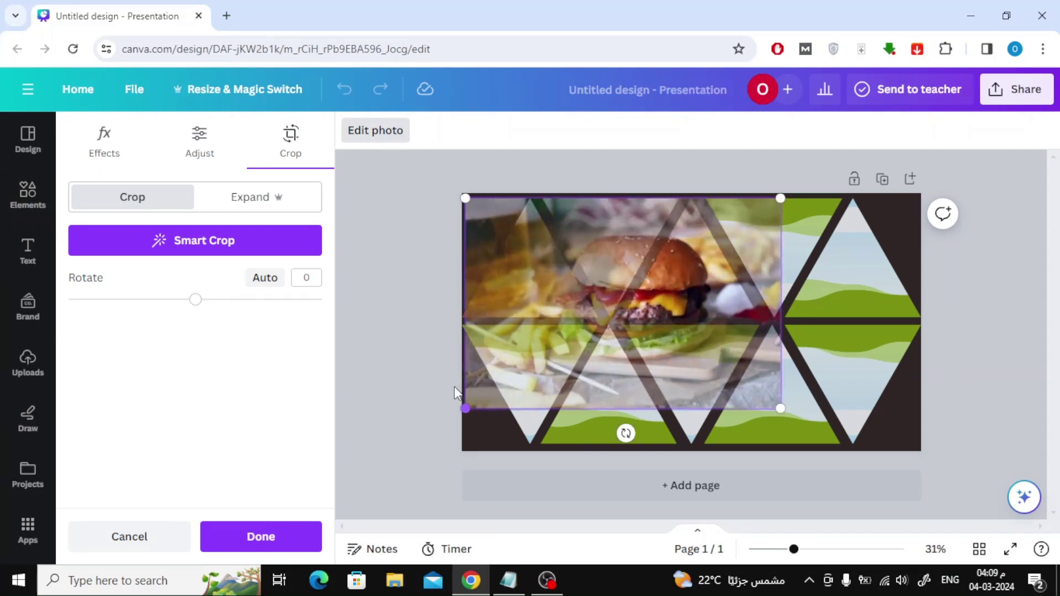
pyautogui.moveTo(778, 409); pyautogui.dragTo(906, 514)
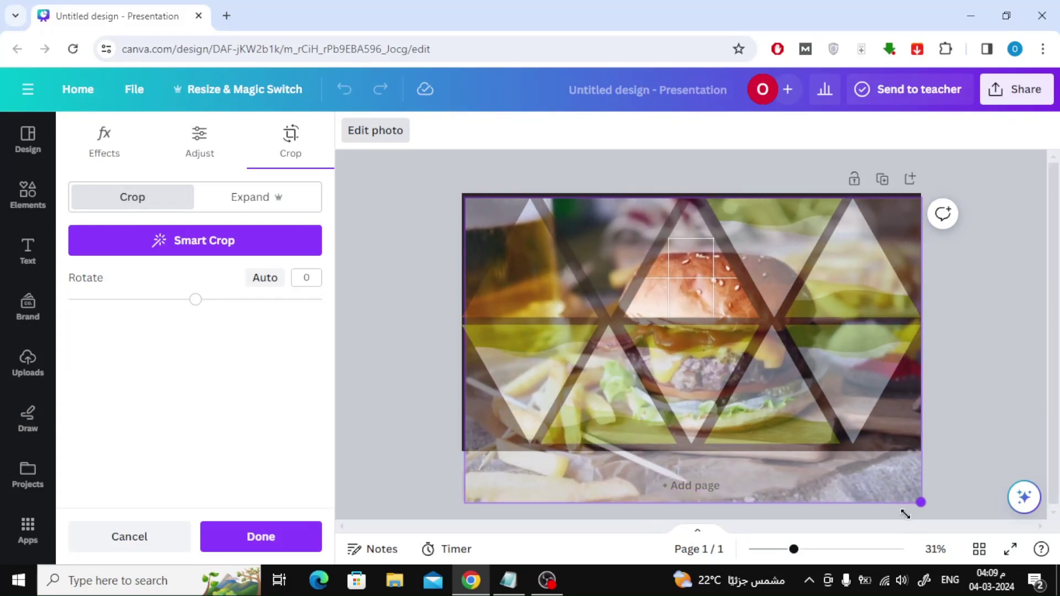
pyautogui.click(987, 391)
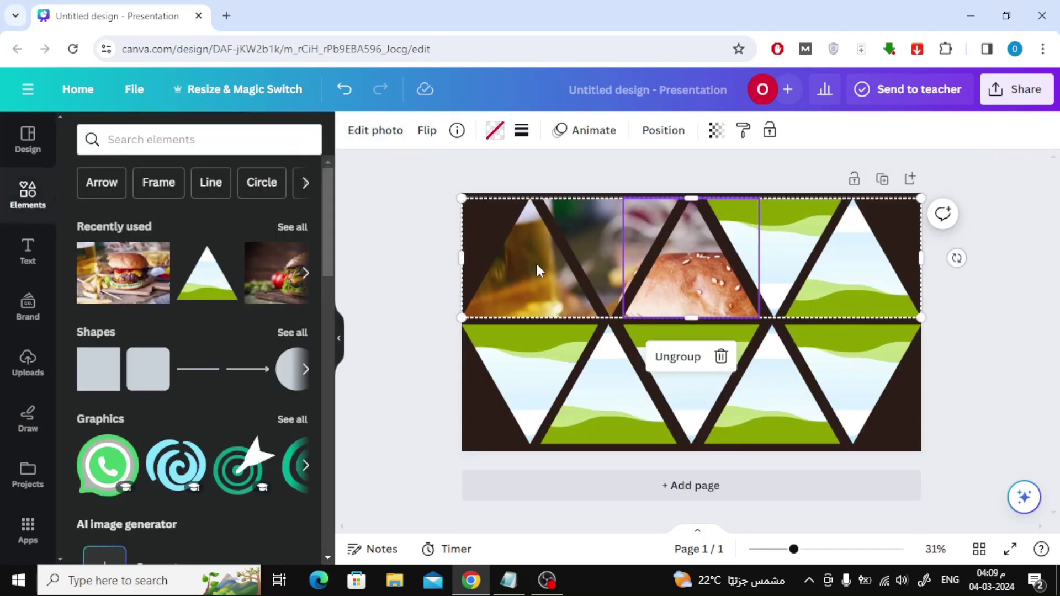
# Fill the fourth upper-row triangle with the burger photo, rotated 180 degrees and with its crop enlarged to the page width.
pyautogui.click(131, 283)
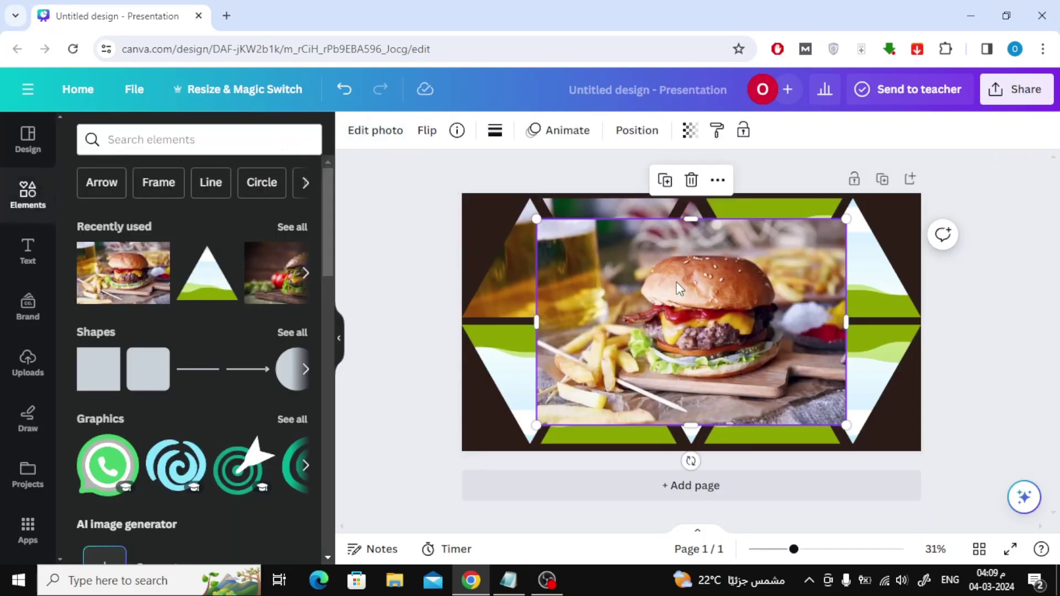
pyautogui.moveTo(677, 282); pyautogui.dragTo(776, 232)
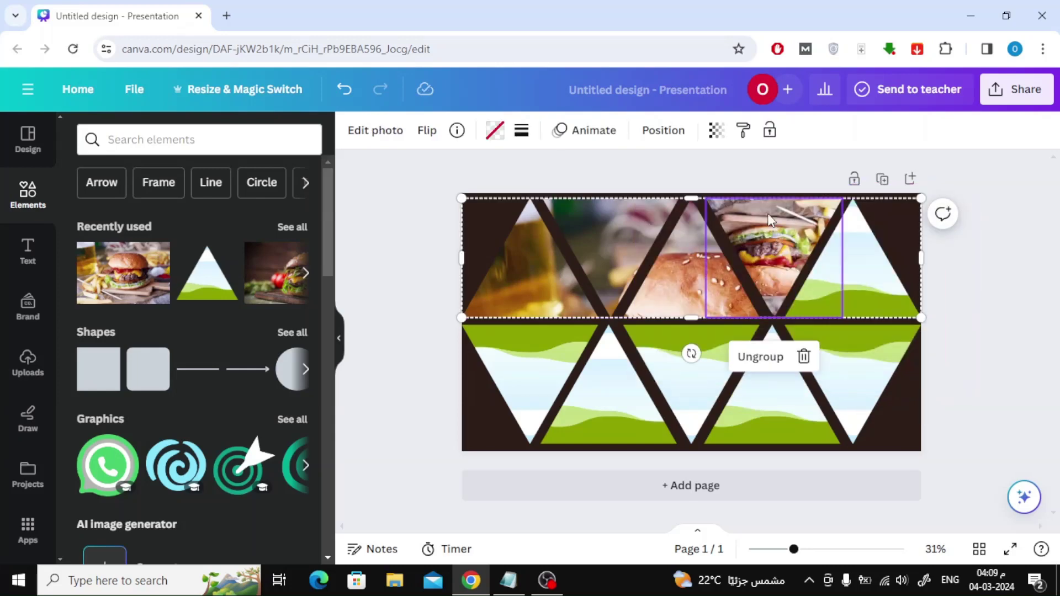
pyautogui.doubleClick(773, 224)
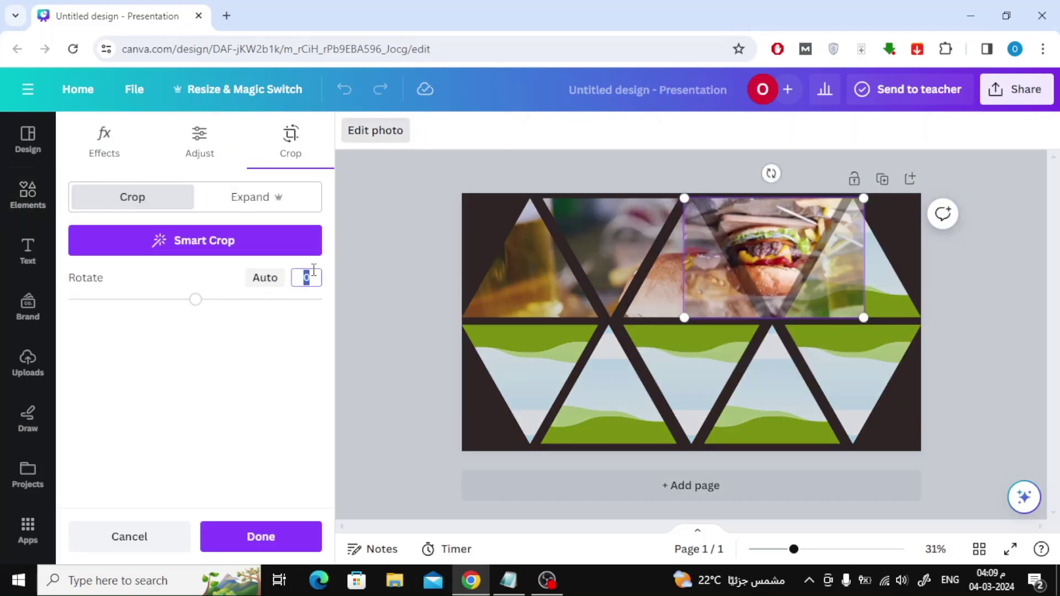
pyautogui.press('Return')
pyautogui.moveTo(684, 318); pyautogui.dragTo(439, 439)
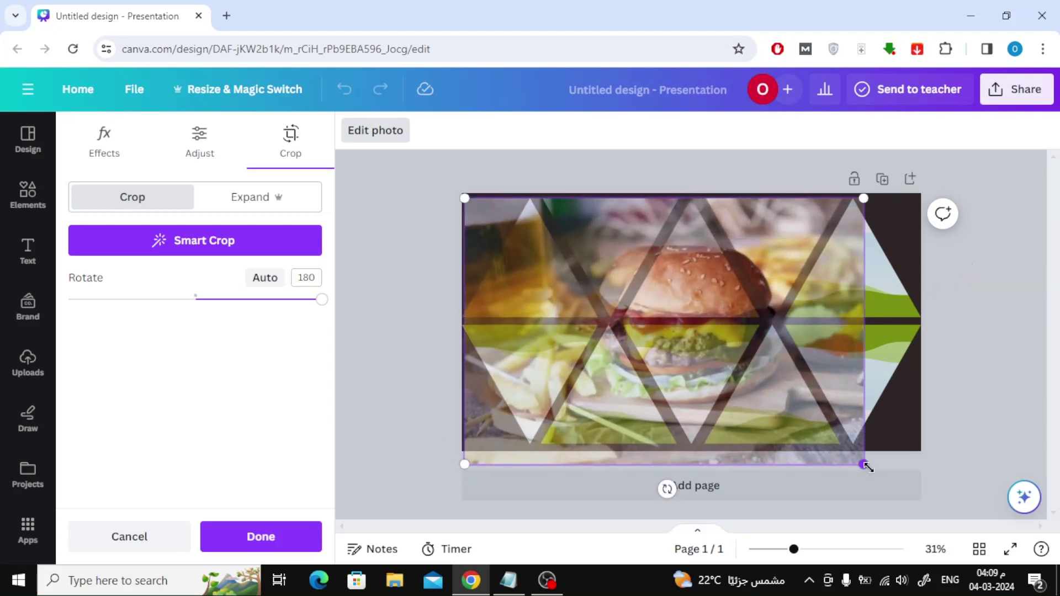
pyautogui.moveTo(868, 467); pyautogui.dragTo(922, 504)
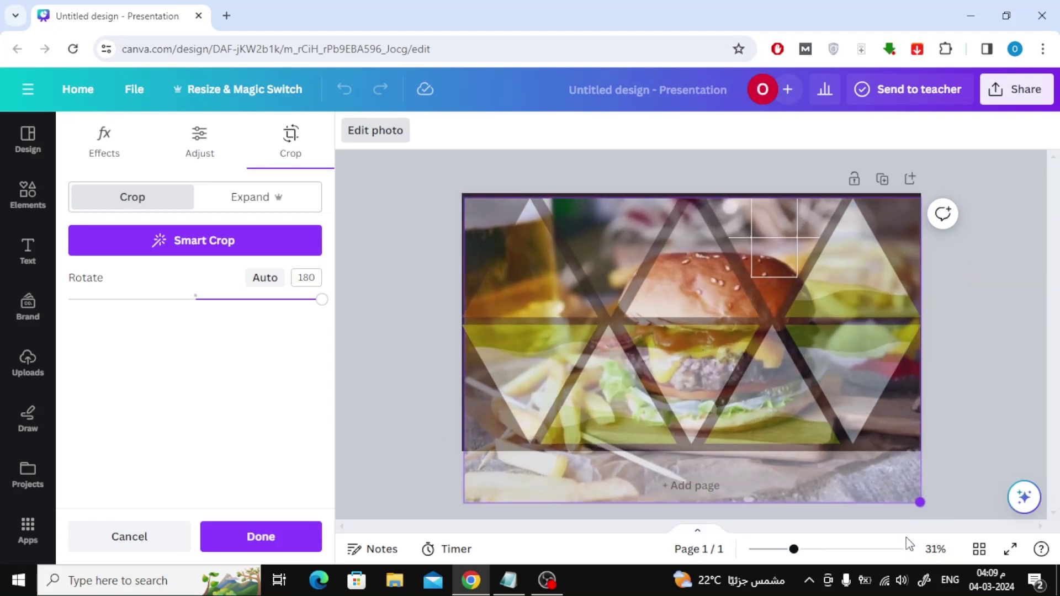
pyautogui.click(993, 274)
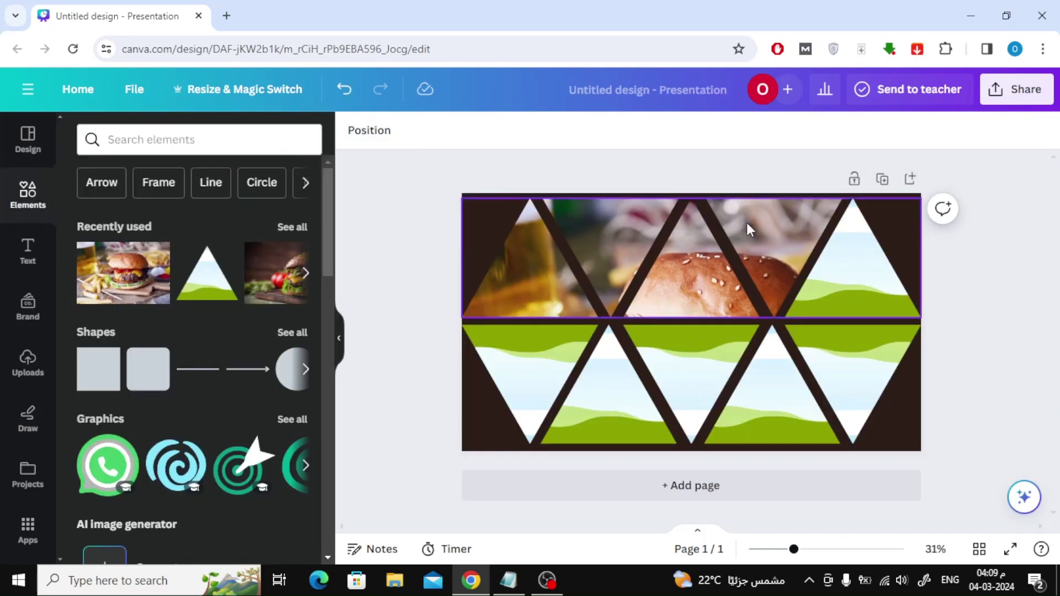
# Fill the fifth upper-row triangle with the burger photo and enlarge its crop to the full page width.
pyautogui.moveTo(746, 220); pyautogui.dragTo(855, 279)
pyautogui.doubleClick(855, 278)
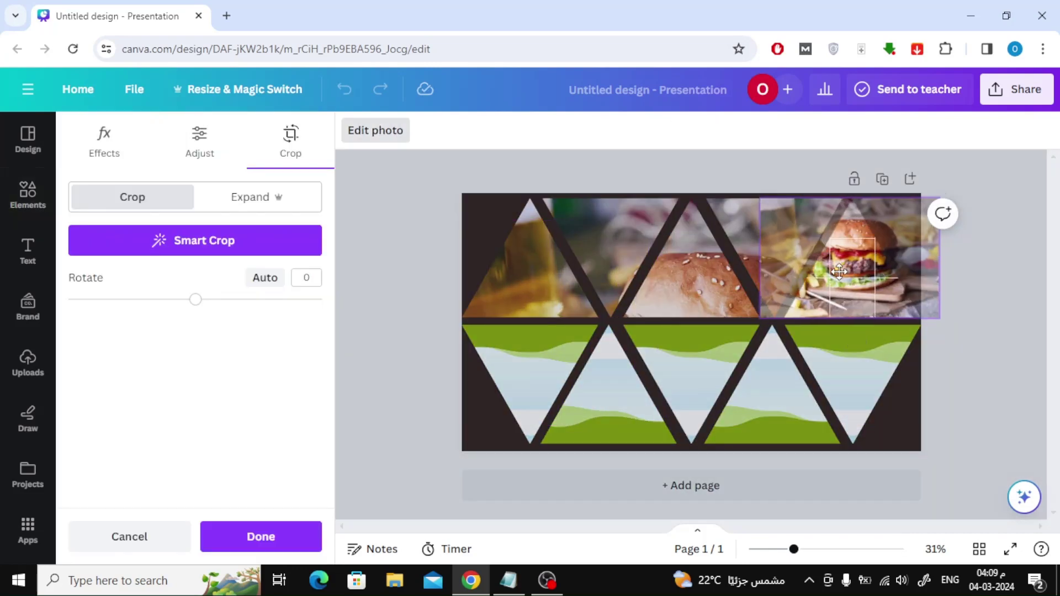
pyautogui.moveTo(739, 319); pyautogui.dragTo(451, 470)
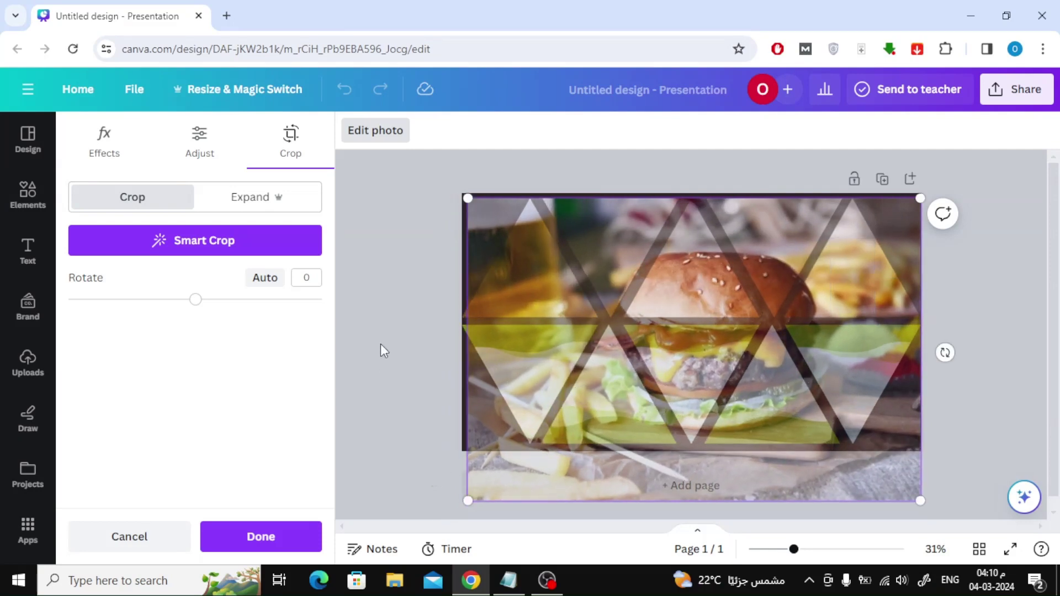
pyautogui.click(382, 344)
# Fill the first lower-row triangle with the burger photo, rotated 180 degrees and with its crop enlarged to the page width.
pyautogui.hotkey('ctrl', 'v')
pyautogui.moveTo(585, 331); pyautogui.dragTo(556, 369)
pyautogui.doubleClick(520, 348)
pyautogui.click(307, 277)
pyautogui.write('180')
pyautogui.press('Return')
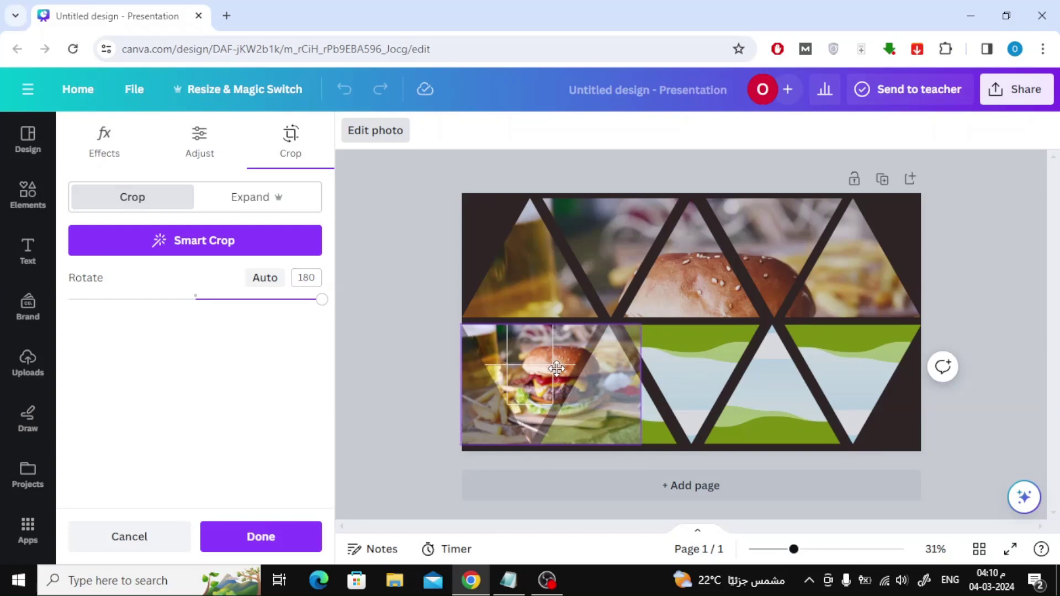
pyautogui.moveTo(635, 331); pyautogui.dragTo(882, 279)
pyautogui.moveTo(823, 440); pyautogui.dragTo(916, 524)
pyautogui.click(978, 342)
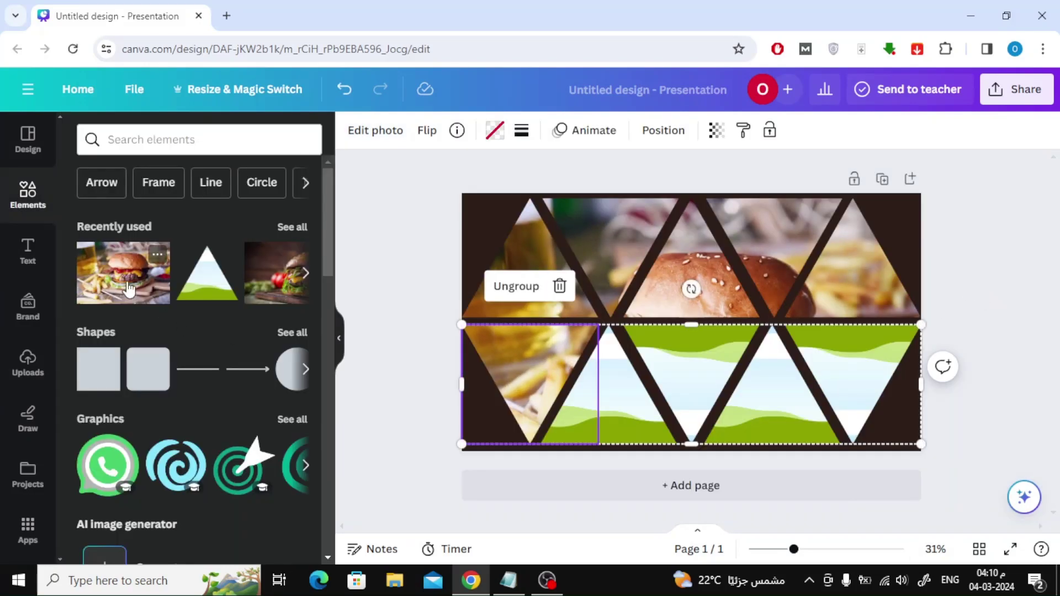
# Fill the second lower-row triangle with the burger photo and enlarge its crop to line up with the upper row's image.
pyautogui.moveTo(129, 289); pyautogui.dragTo(616, 389)
pyautogui.doubleClick(616, 387)
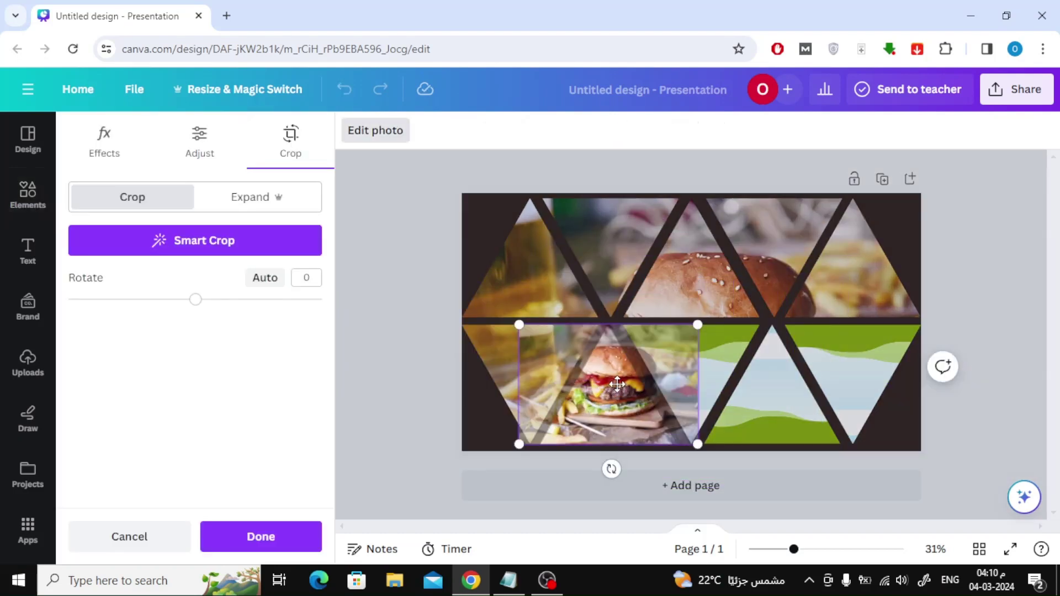
pyautogui.moveTo(521, 327); pyautogui.dragTo(456, 295)
pyautogui.moveTo(698, 286); pyautogui.dragTo(882, 269)
pyautogui.moveTo(835, 447); pyautogui.dragTo(908, 540)
pyautogui.moveTo(777, 379); pyautogui.dragTo(776, 382)
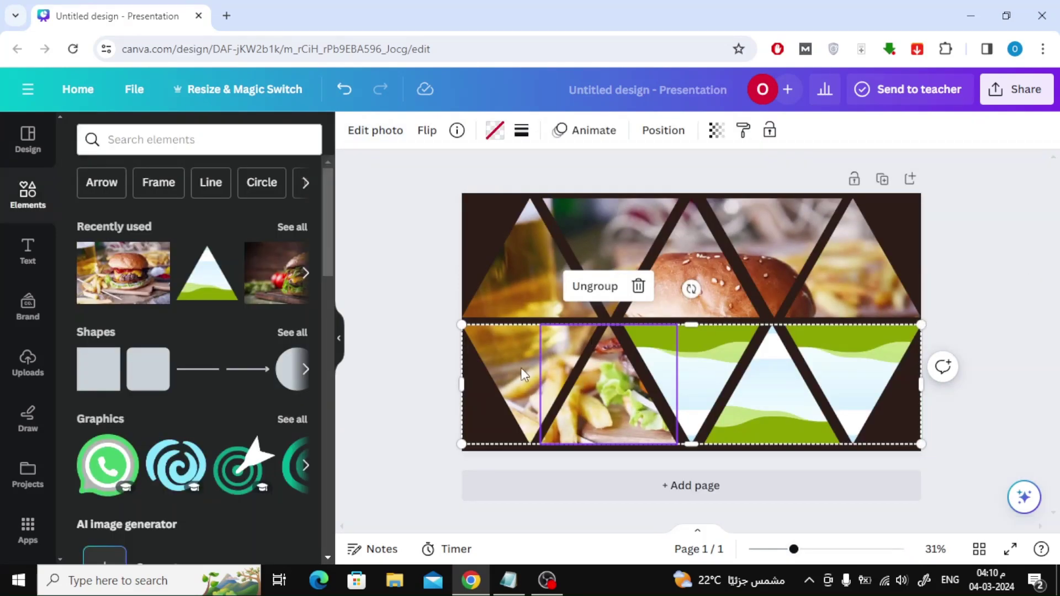
# Fill the third lower-row triangle with the burger photo, rotated 180 degrees and with its crop enlarged to the page width.
pyautogui.moveTo(521, 368); pyautogui.dragTo(694, 362)
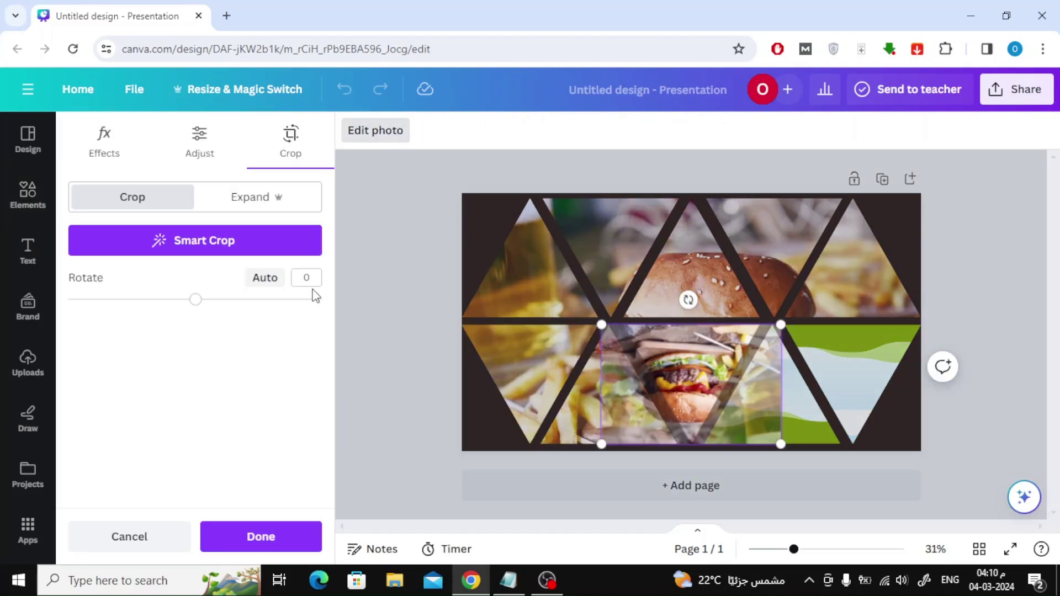
pyautogui.click(303, 276)
pyautogui.write('180')
pyautogui.press('Return')
pyautogui.moveTo(608, 326); pyautogui.dragTo(464, 196)
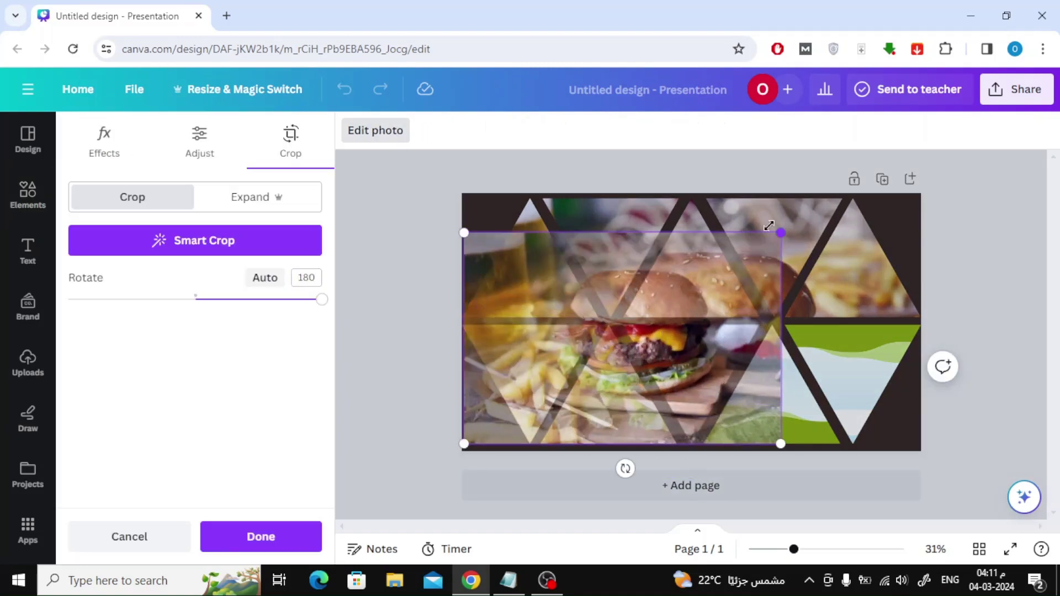
pyautogui.moveTo(780, 197); pyautogui.dragTo(835, 197)
pyautogui.moveTo(836, 444); pyautogui.dragTo(906, 556)
# Nudge the third lower-row triangle's photo crop slightly to the left to line it up with the neighbouring triangles.
pyautogui.moveTo(754, 397); pyautogui.dragTo(756, 398)
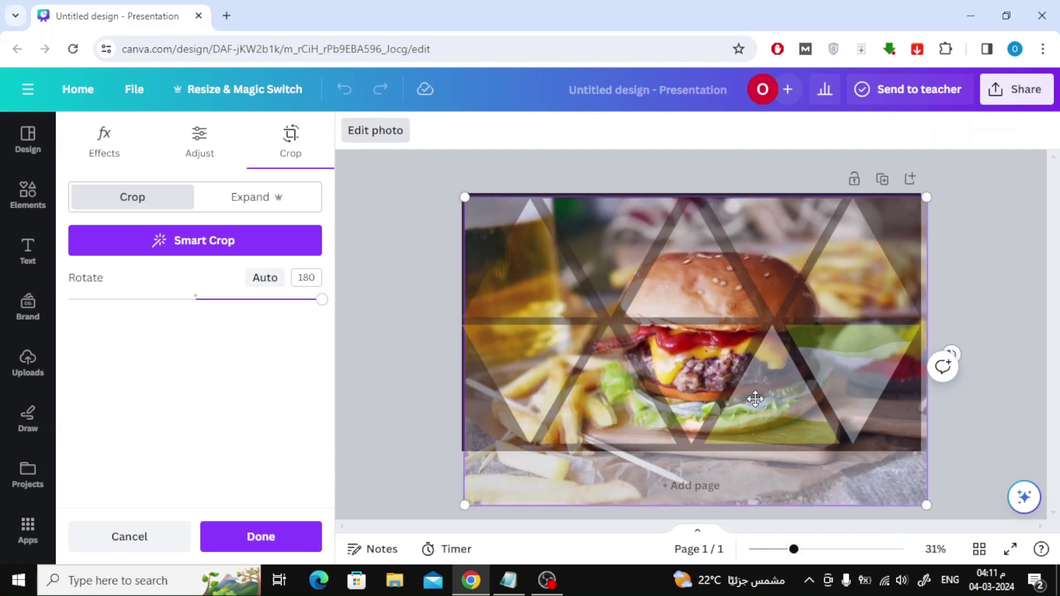
pyautogui.press('Left')
pyautogui.press('Left')
pyautogui.press('Left')
pyautogui.press('Left')
pyautogui.press('Left')
pyautogui.press('Left')
pyautogui.press('Left')
pyautogui.press('Left')
pyautogui.press('Left')
pyautogui.click(1022, 299)
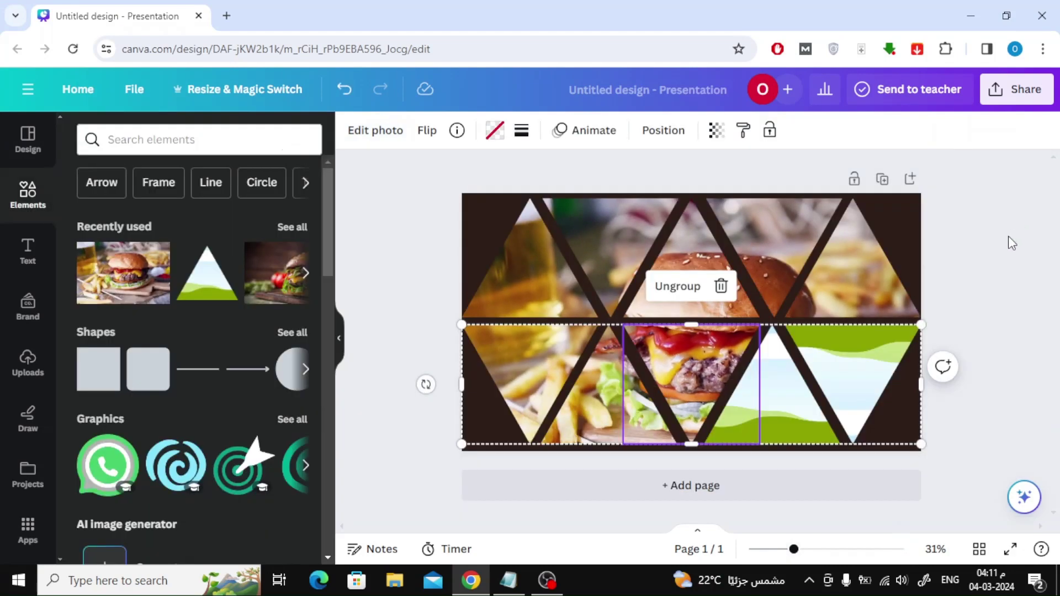
# Fill the fourth lower-row triangle with the burger photo and enlarge its crop to the full page width.
pyautogui.click(1014, 254)
pyautogui.click(123, 272)
pyautogui.moveTo(657, 300); pyautogui.dragTo(770, 387)
pyautogui.doubleClick(771, 388)
pyautogui.moveTo(862, 322); pyautogui.dragTo(920, 285)
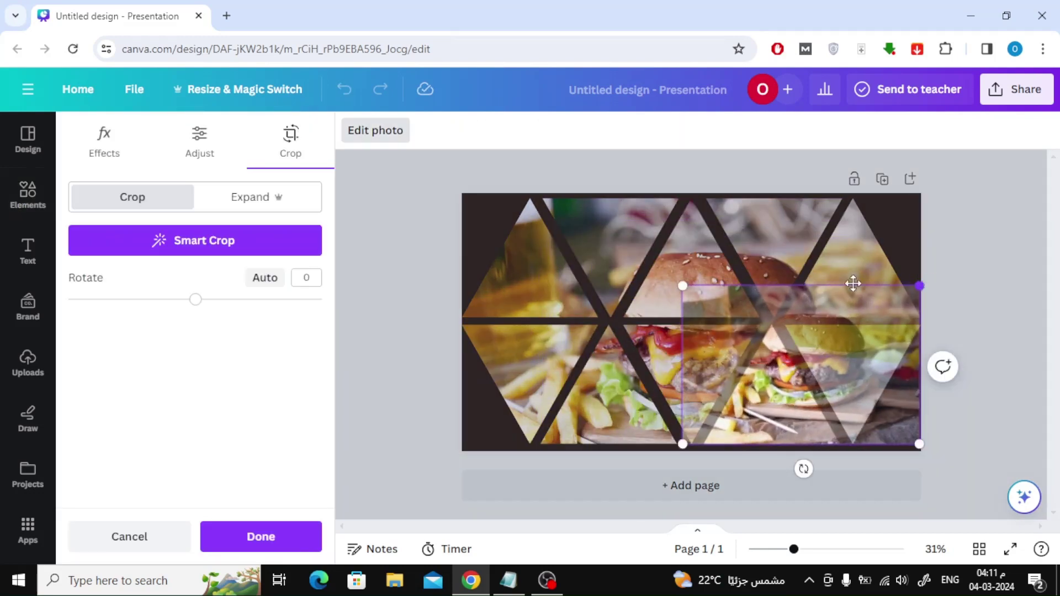
pyautogui.moveTo(683, 284); pyautogui.dragTo(535, 213)
pyautogui.moveTo(544, 443); pyautogui.dragTo(468, 498)
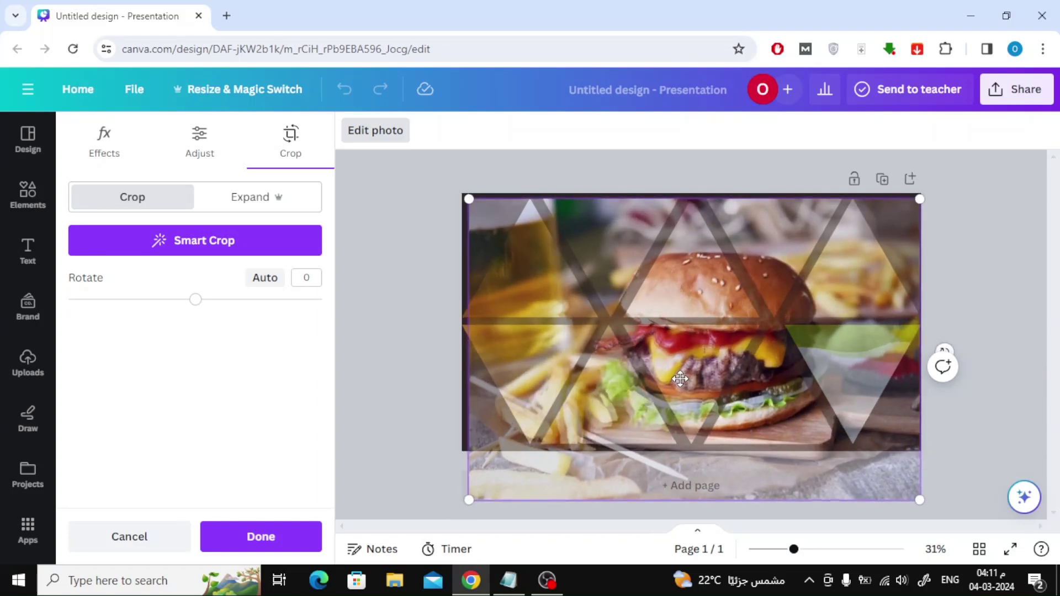
pyautogui.click(962, 257)
# Fill the fifth lower-row triangle with the burger photo, rotated 180 degrees and with its crop enlarged to the page width.
pyautogui.hotkey('ctrl', 'v')
pyautogui.moveTo(740, 302); pyautogui.dragTo(813, 370)
pyautogui.doubleClick(866, 364)
pyautogui.click(310, 284)
pyautogui.write('180')
pyautogui.moveTo(742, 328); pyautogui.dragTo(540, 210)
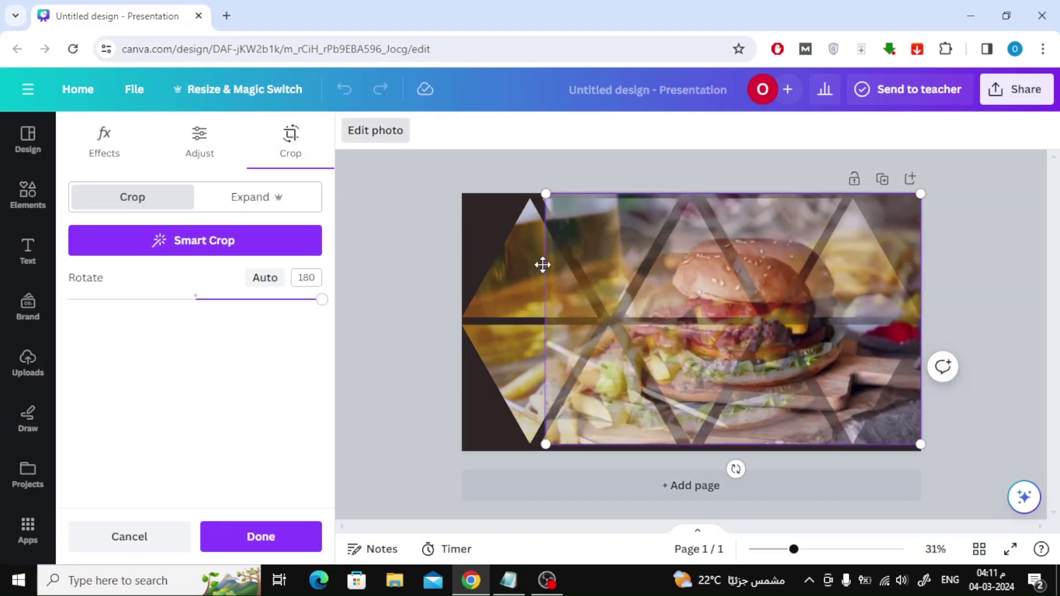
pyautogui.moveTo(539, 454); pyautogui.dragTo(462, 499)
pyautogui.moveTo(750, 406); pyautogui.dragTo(753, 409)
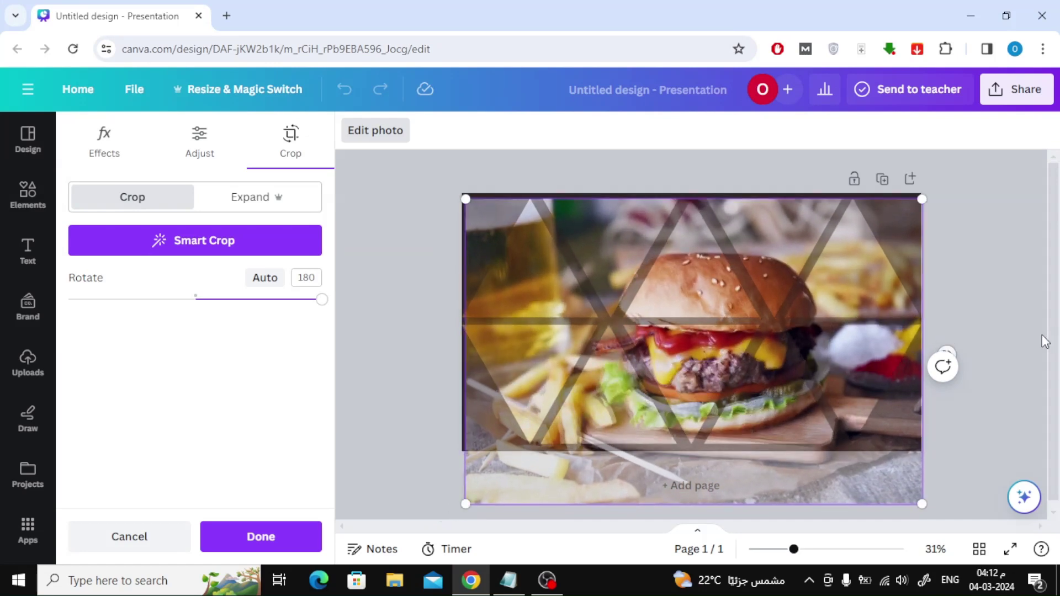
pyautogui.click(1004, 286)
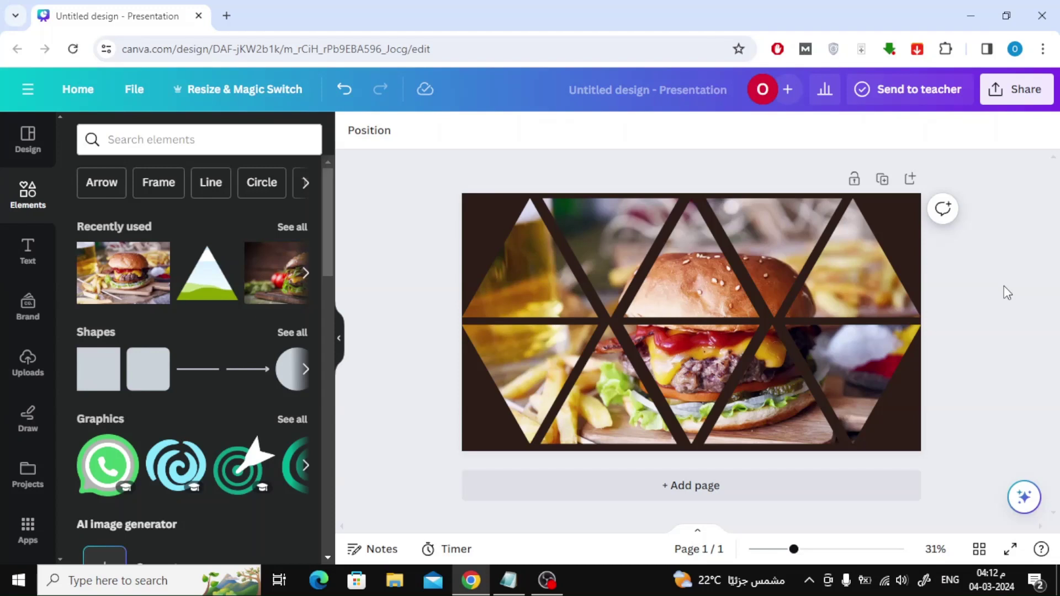
# Select both triangle rows and scale them down together to about 73% of the page width.
pyautogui.moveTo(404, 165); pyautogui.dragTo(954, 460)
pyautogui.moveTo(919, 448); pyautogui.dragTo(794, 381)
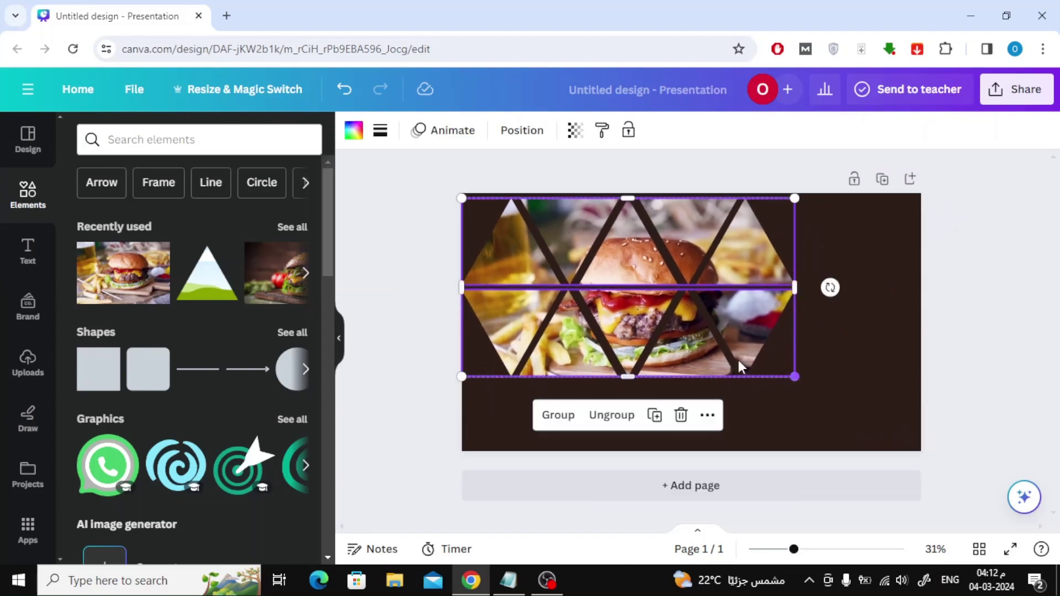